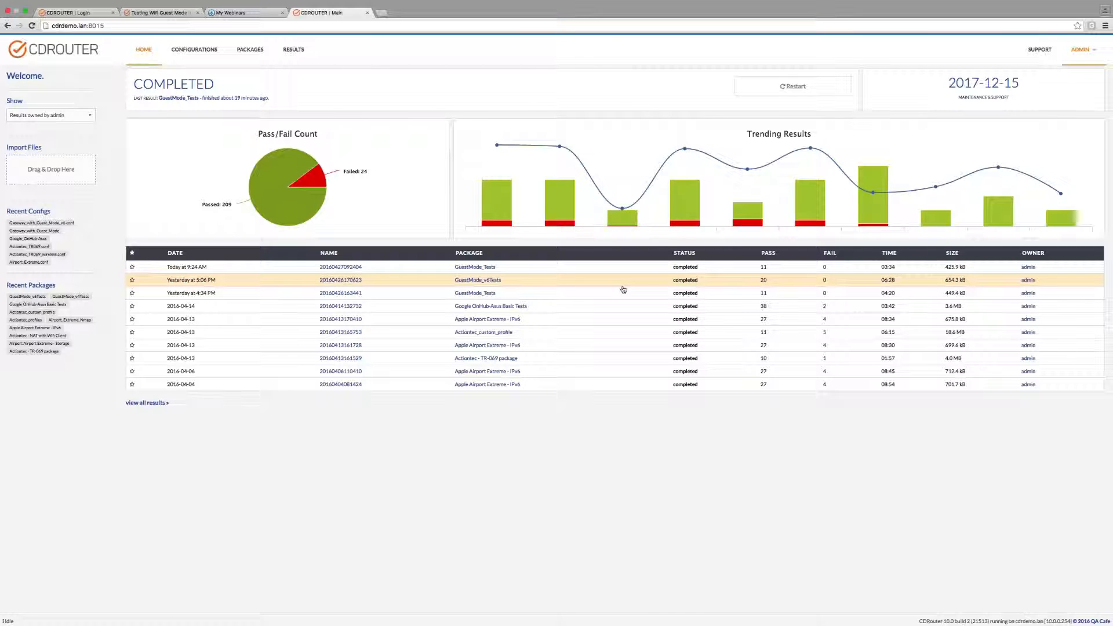
Enlarge the page display and open the documentation of the Multiport add-on's guest.tcl module.
key("super+plus")
key("super+plus")
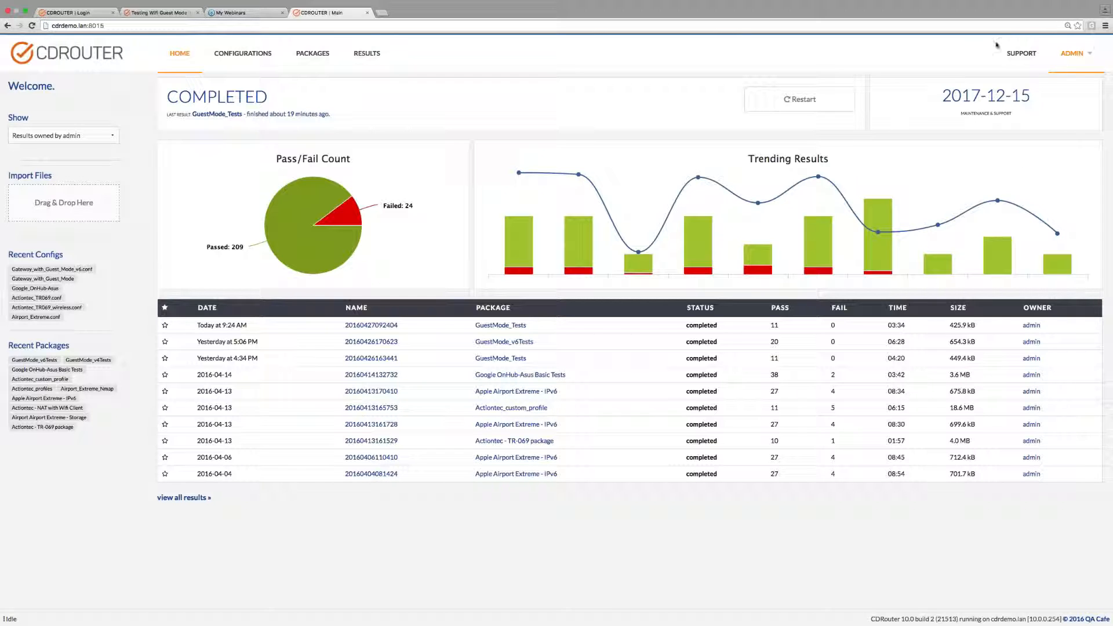
left_click(1084, 60)
left_click(1058, 93)
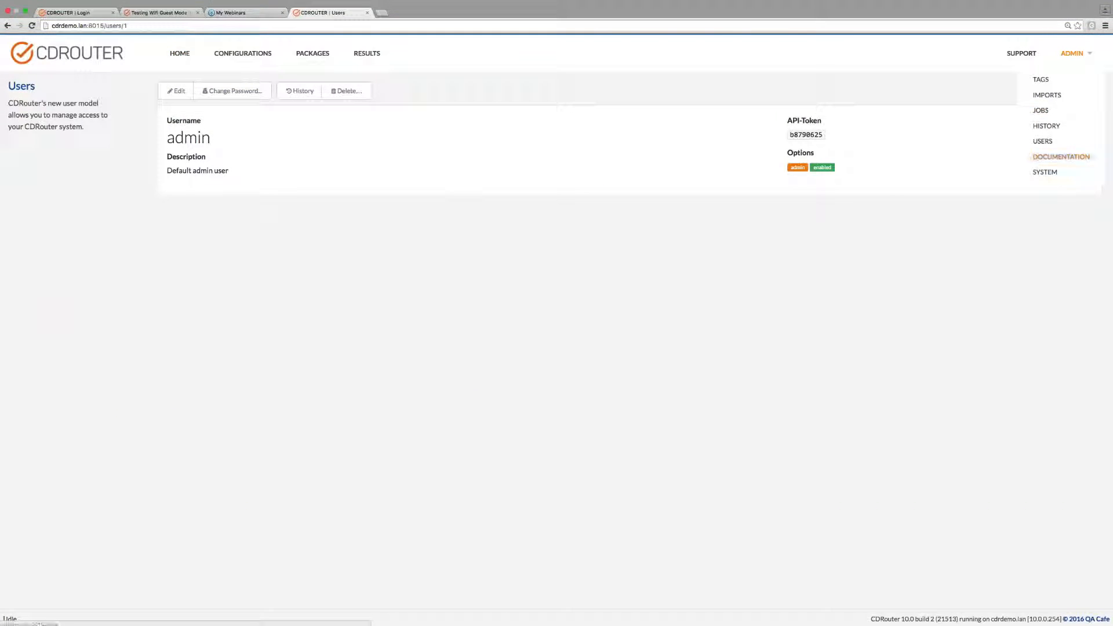
left_click(1066, 158)
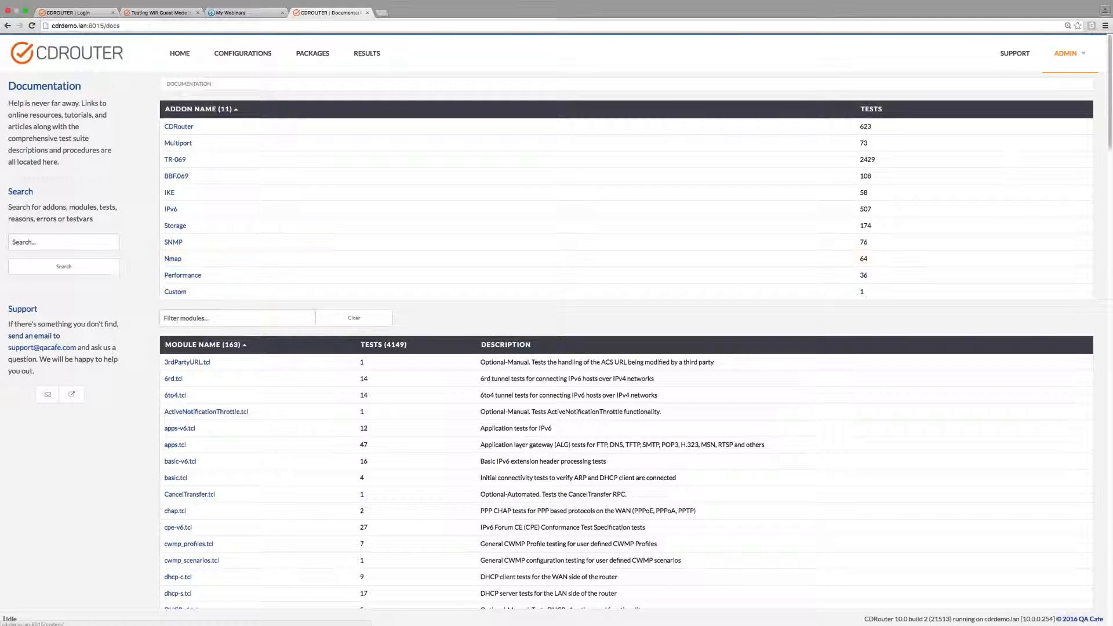
left_click(175, 143)
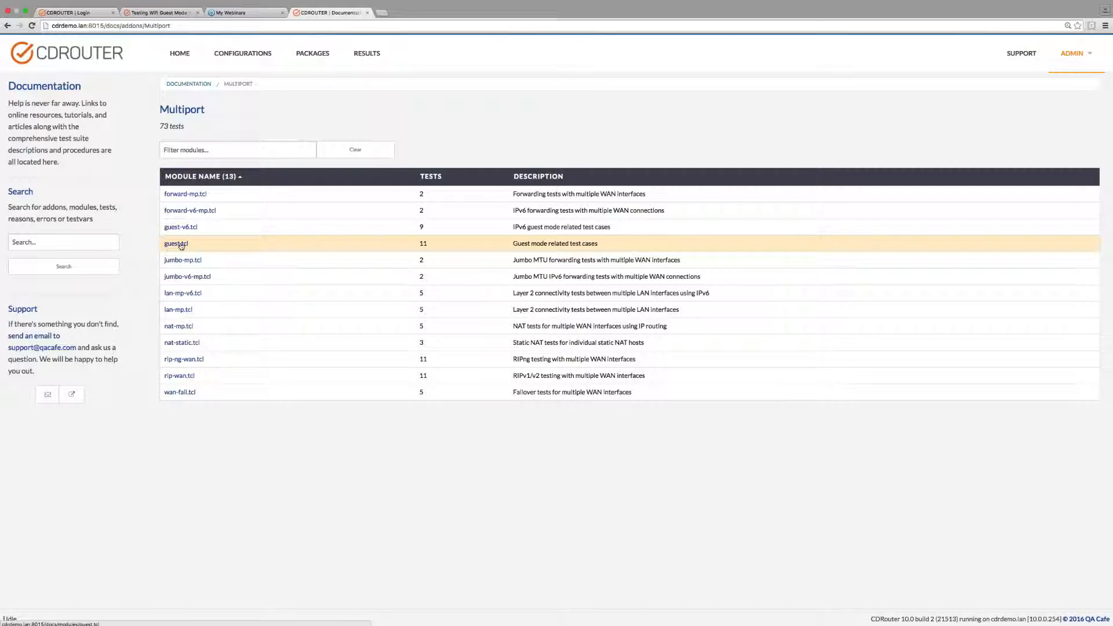
left_click(182, 246)
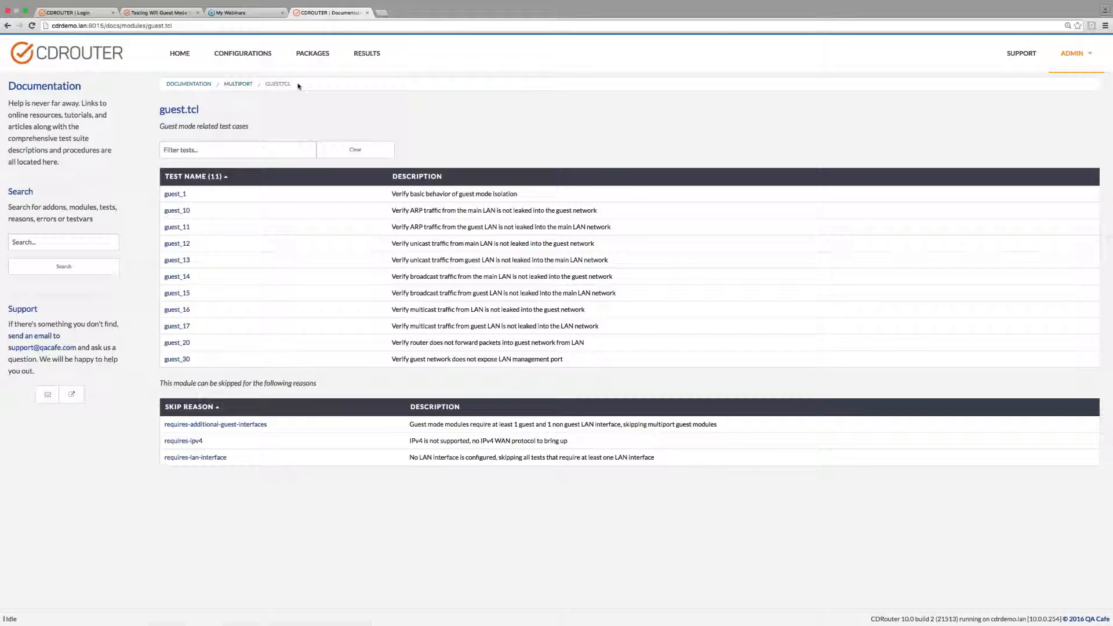
Open the Gateway_with_Guest_Mode configuration and expand its Base Configuration down to the WAN Interface settings.
left_click(242, 54)
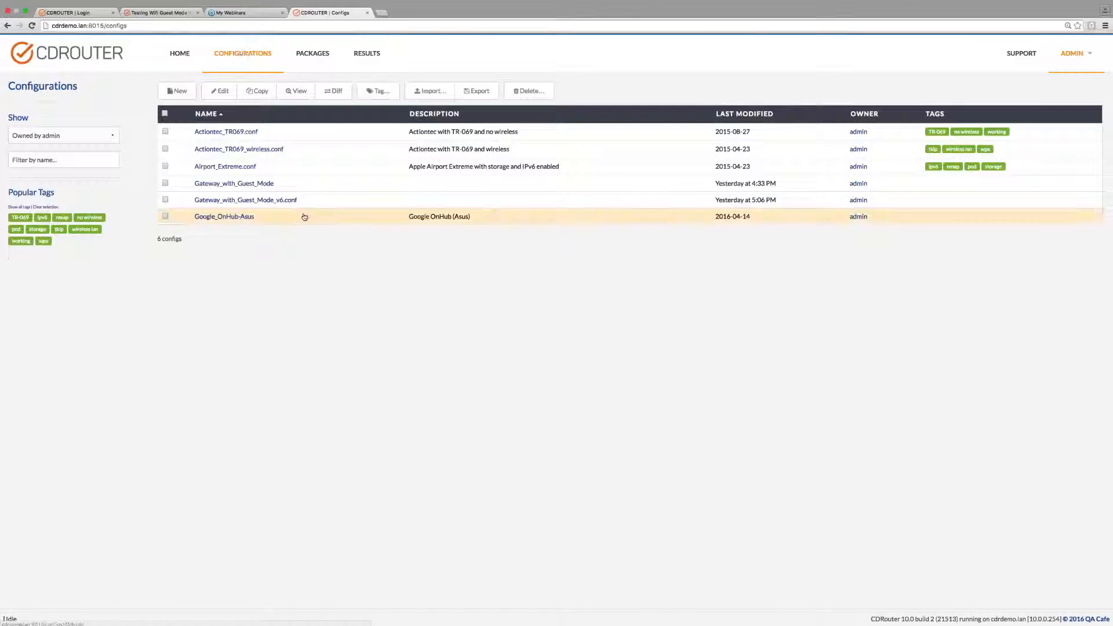
left_click(227, 185)
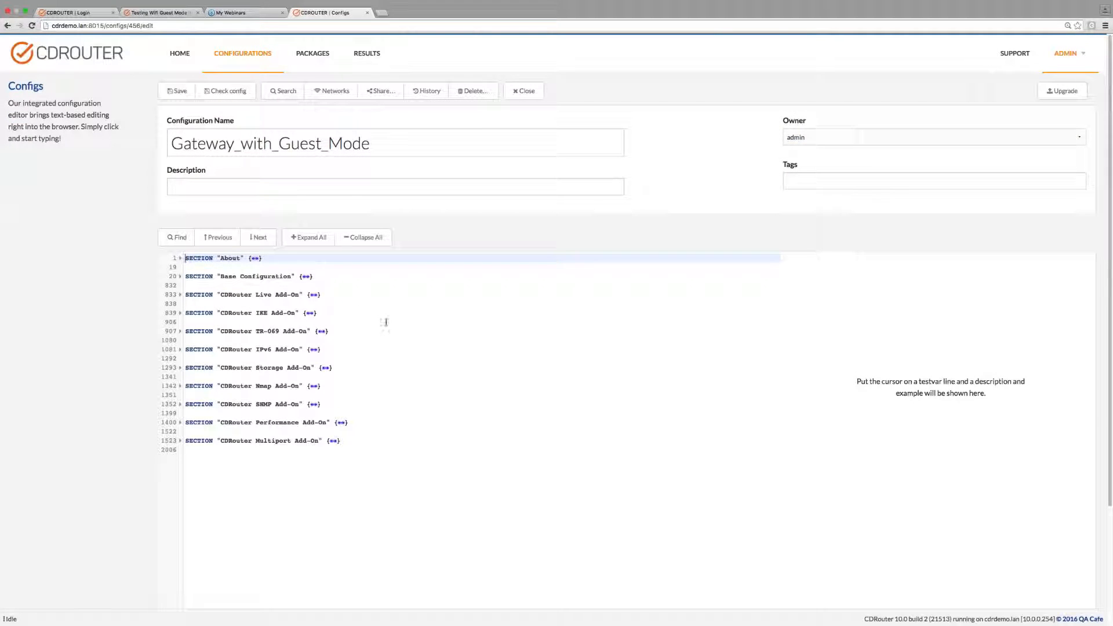
left_click(306, 277)
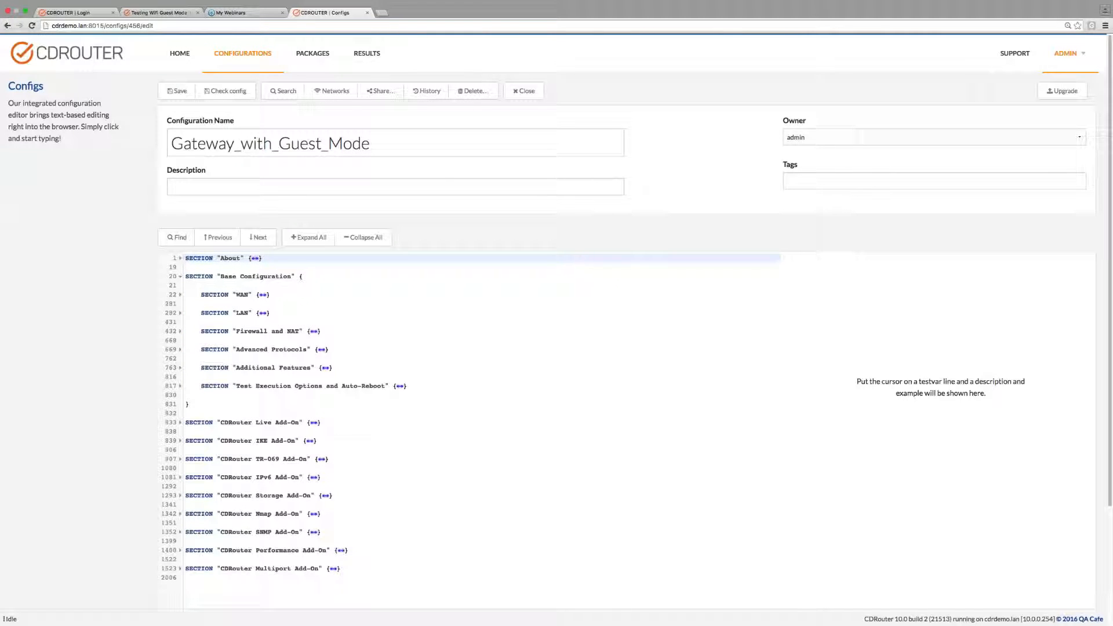
left_click(262, 295)
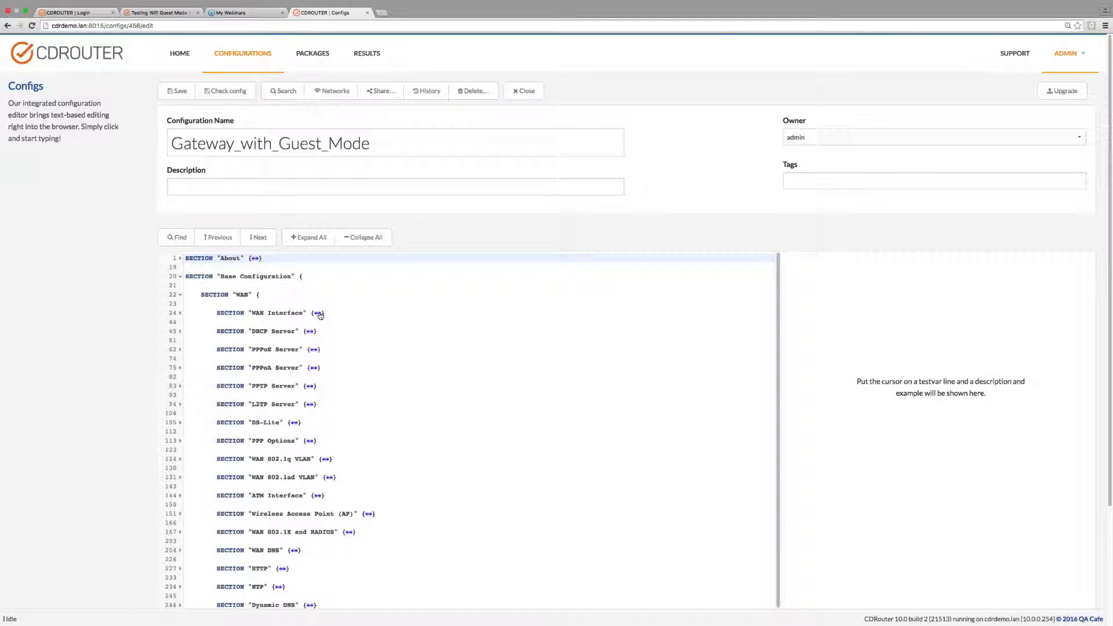
left_click(317, 313)
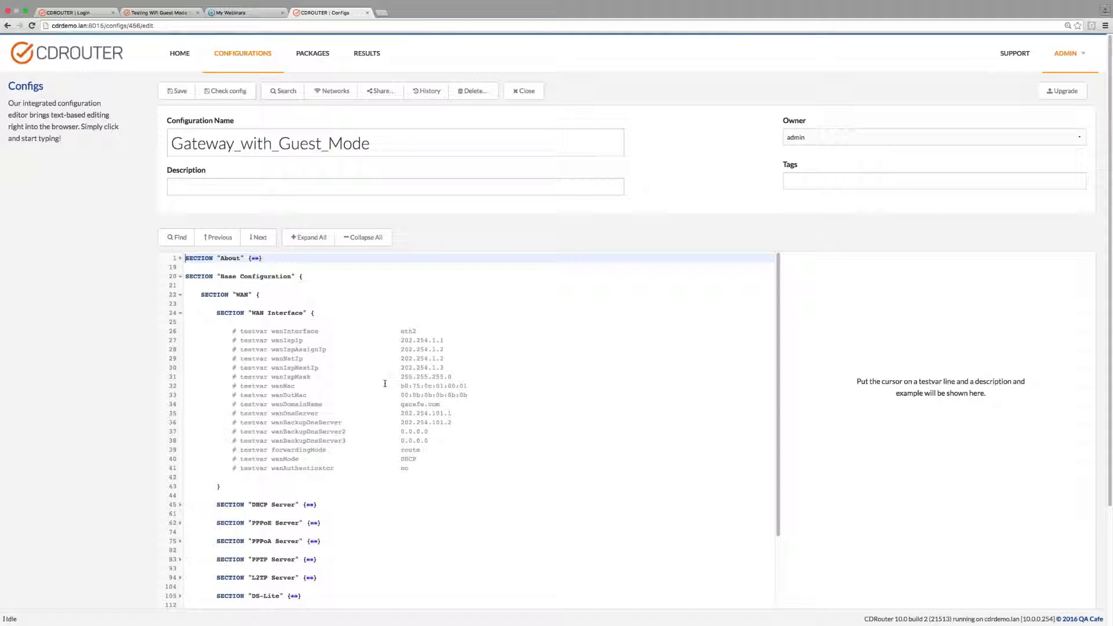
Expand the base LAN Interface section and bring up the description of the lanGuestMode testvar.
scroll(373, 462, "down", 15)
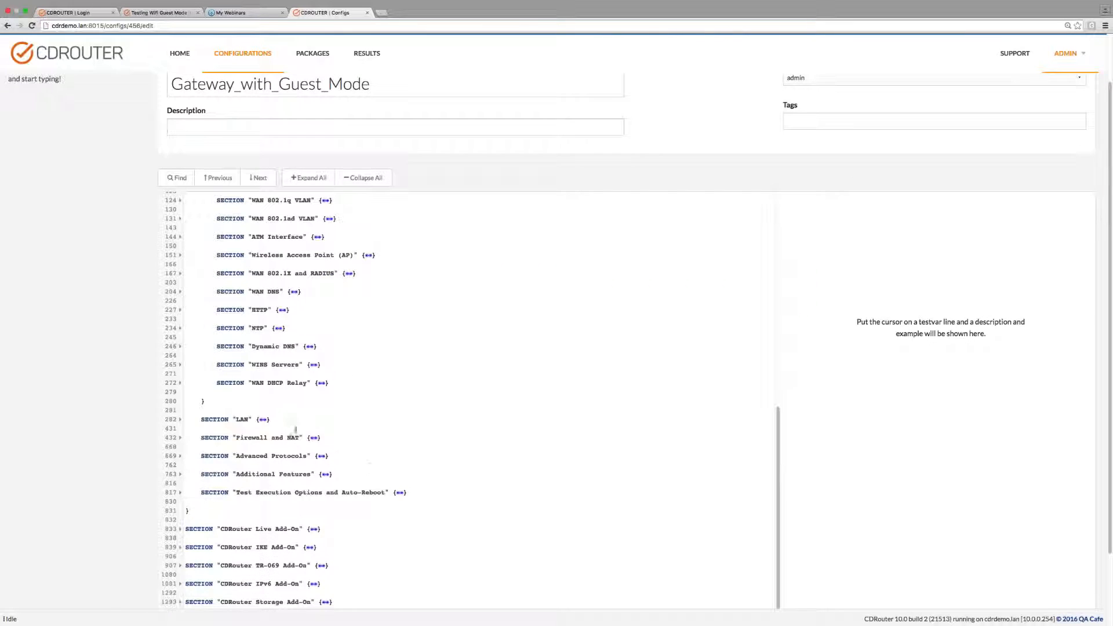
left_click(262, 419)
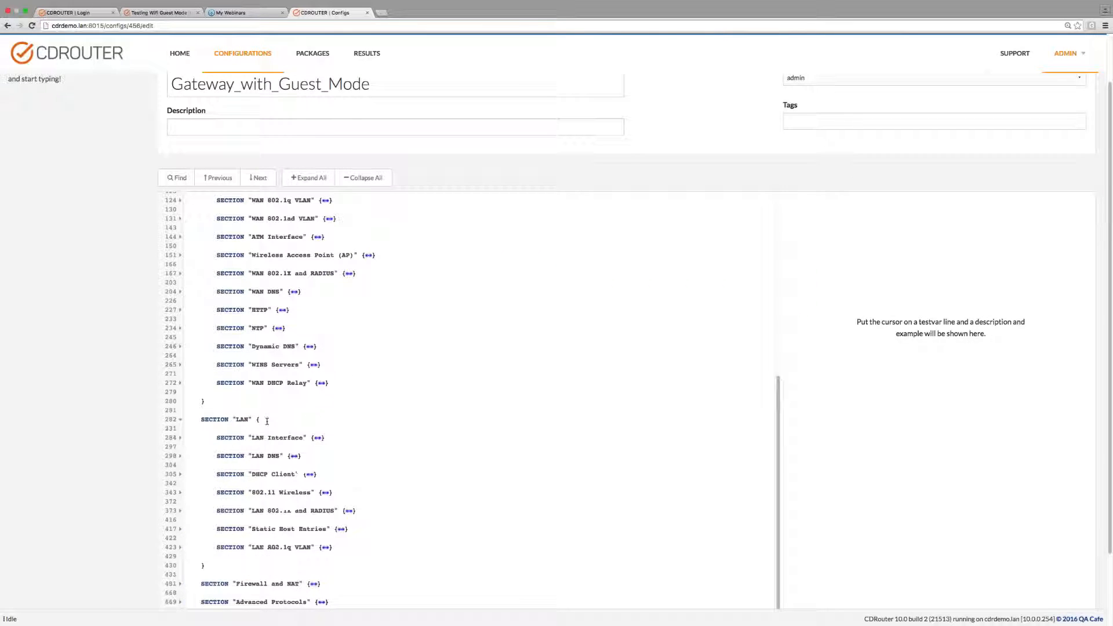
left_click(323, 435)
scroll(429, 403, "down", 2)
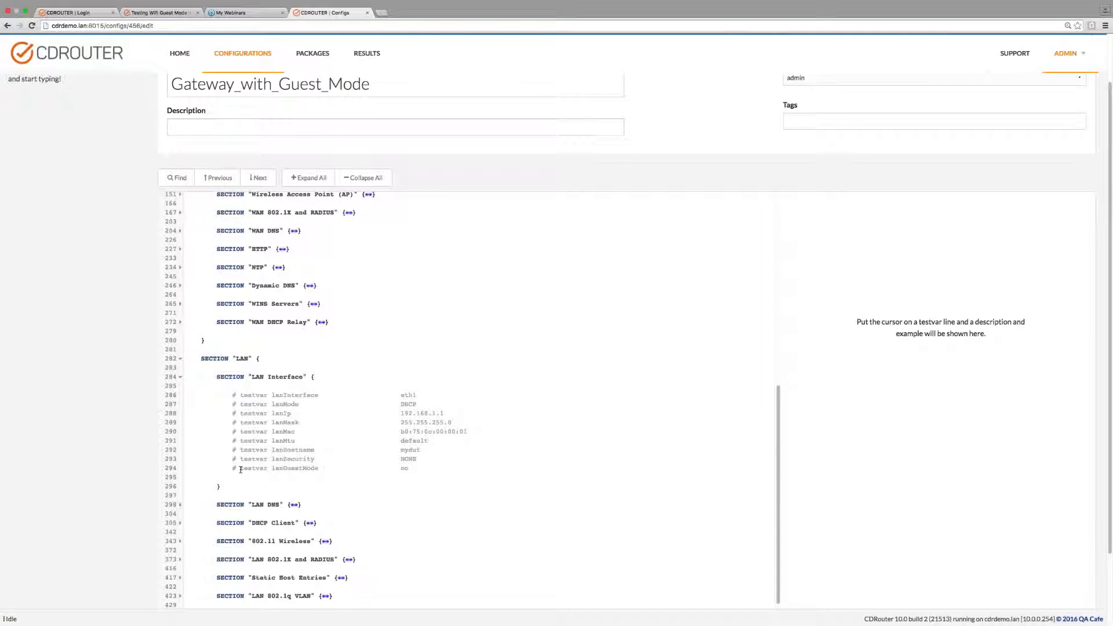
left_click_drag(240, 470, 324, 470)
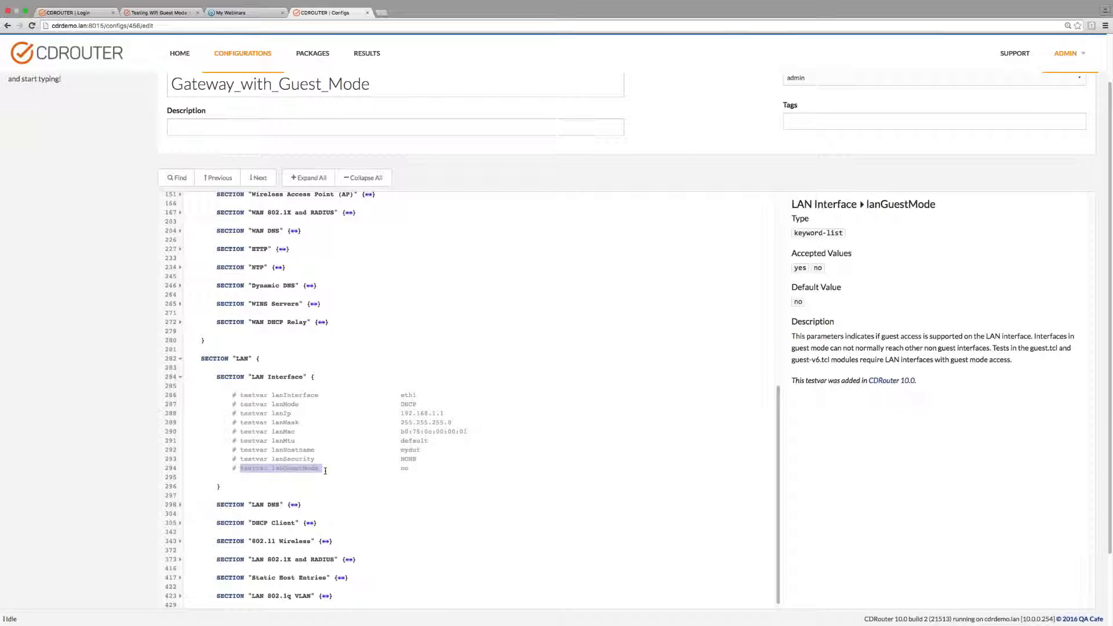
Expand the Multiport Add-On's additional LAN setup down to the IPv4 LAN Interface settings of the lan2 group.
scroll(395, 506, "down", 5)
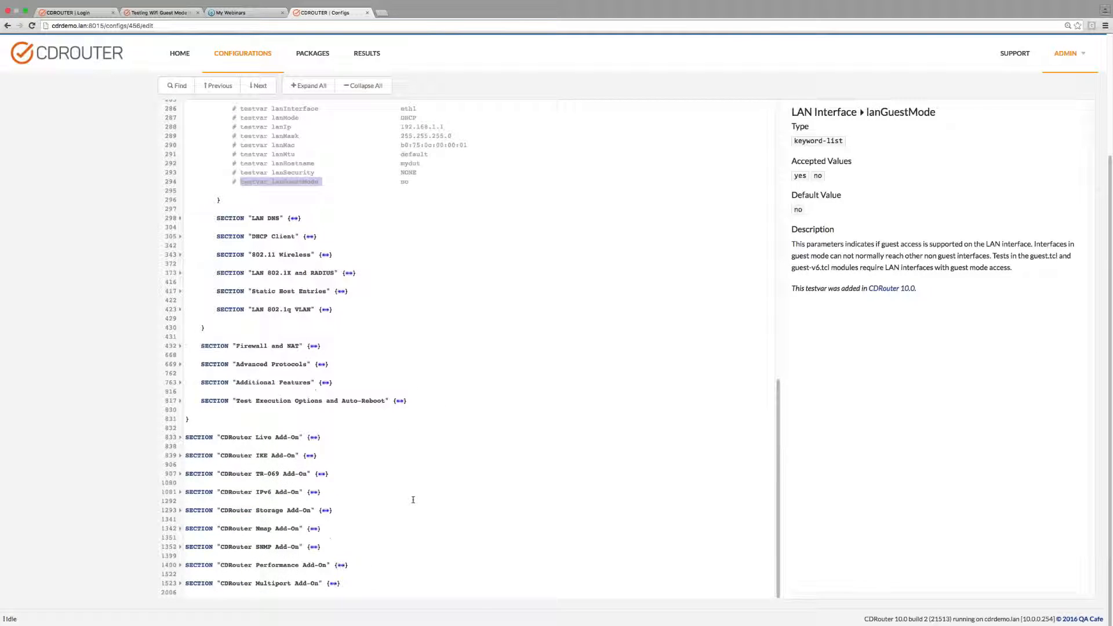
left_click(334, 583)
scroll(347, 579, "down", 1)
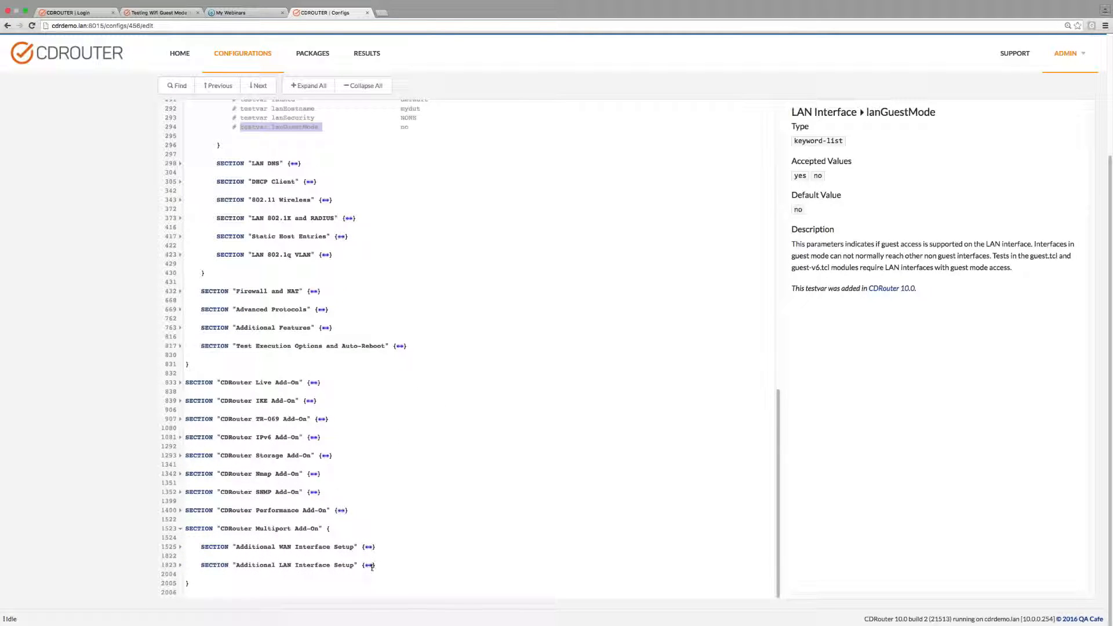
left_click(368, 565)
scroll(381, 565, "down", 1)
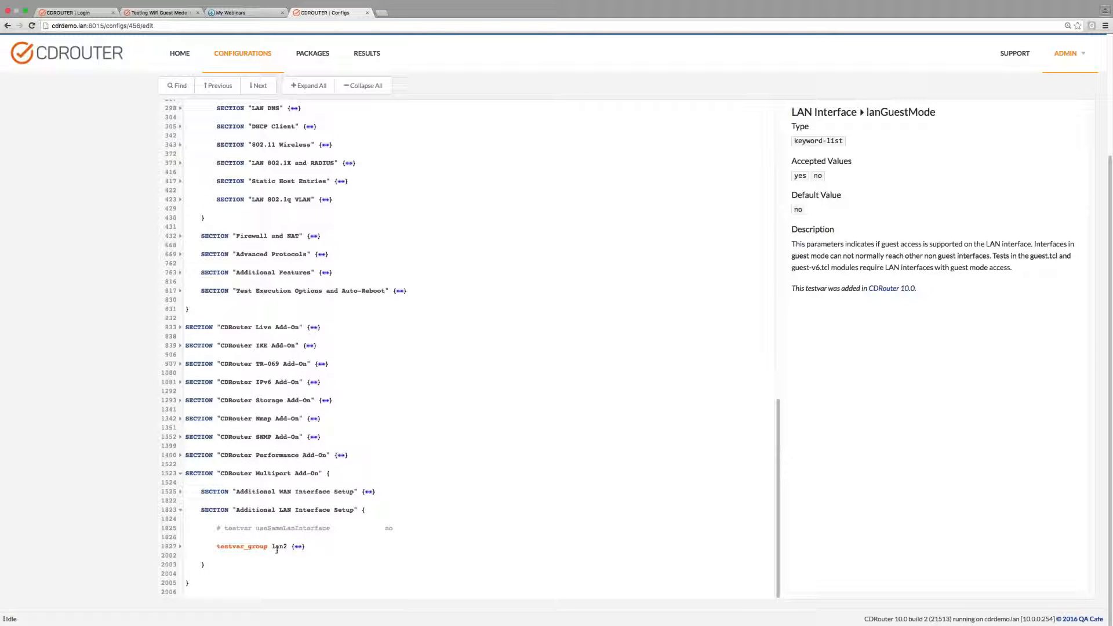
left_click(299, 547)
scroll(379, 555, "down", 1)
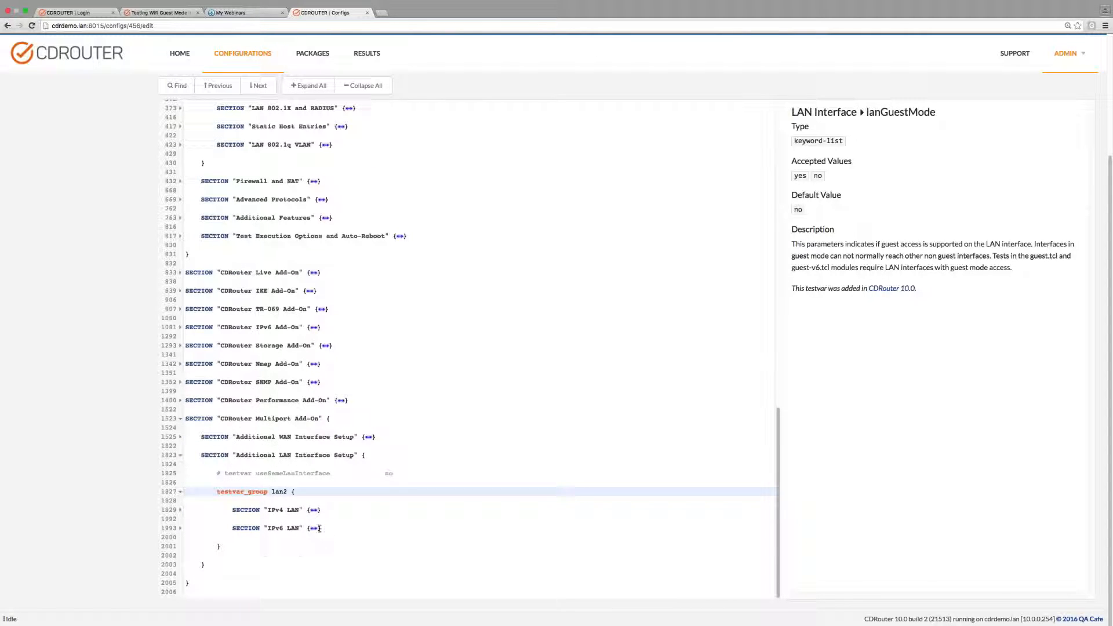
left_click(314, 512)
scroll(354, 530, "down", 1)
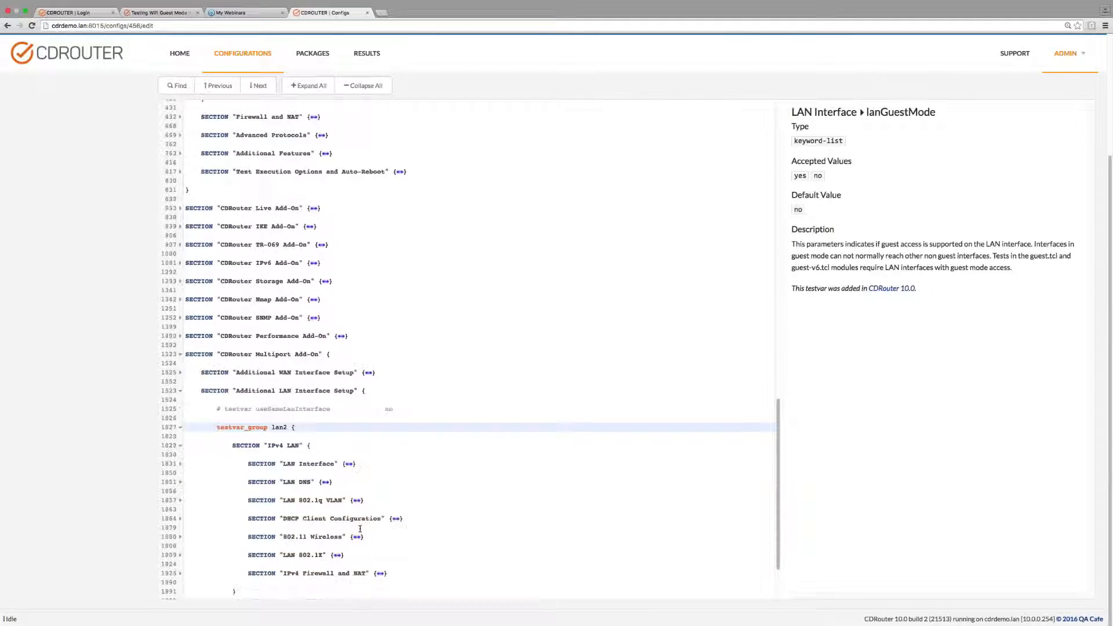
left_click(349, 465)
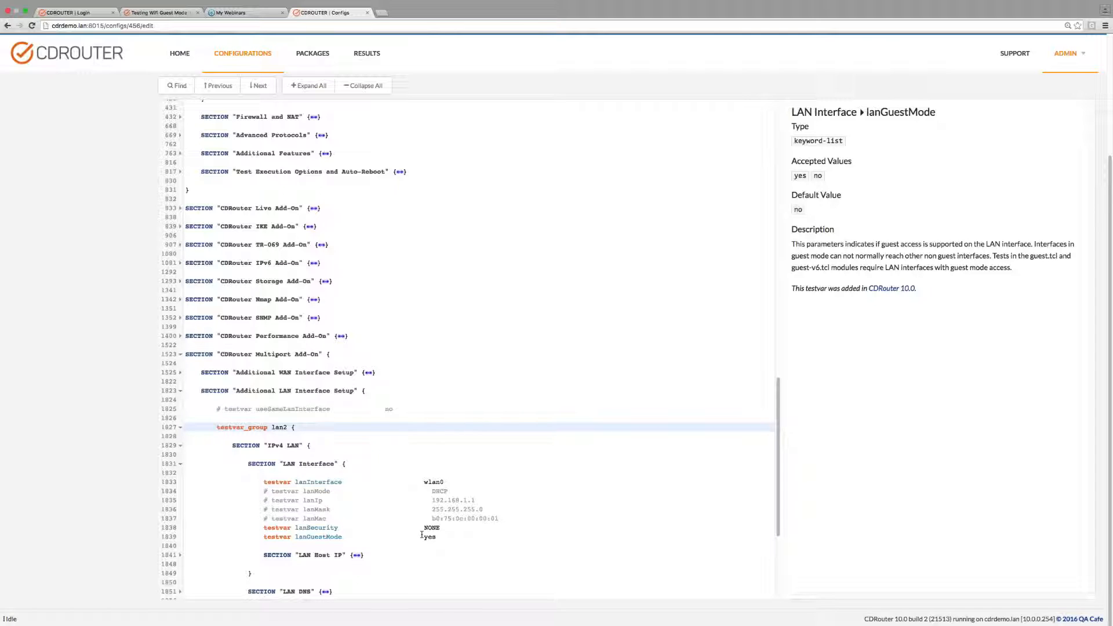
Save the Gateway_with_Guest_Mode configuration and return to the list of configurations.
scroll(418, 536, "up", 15)
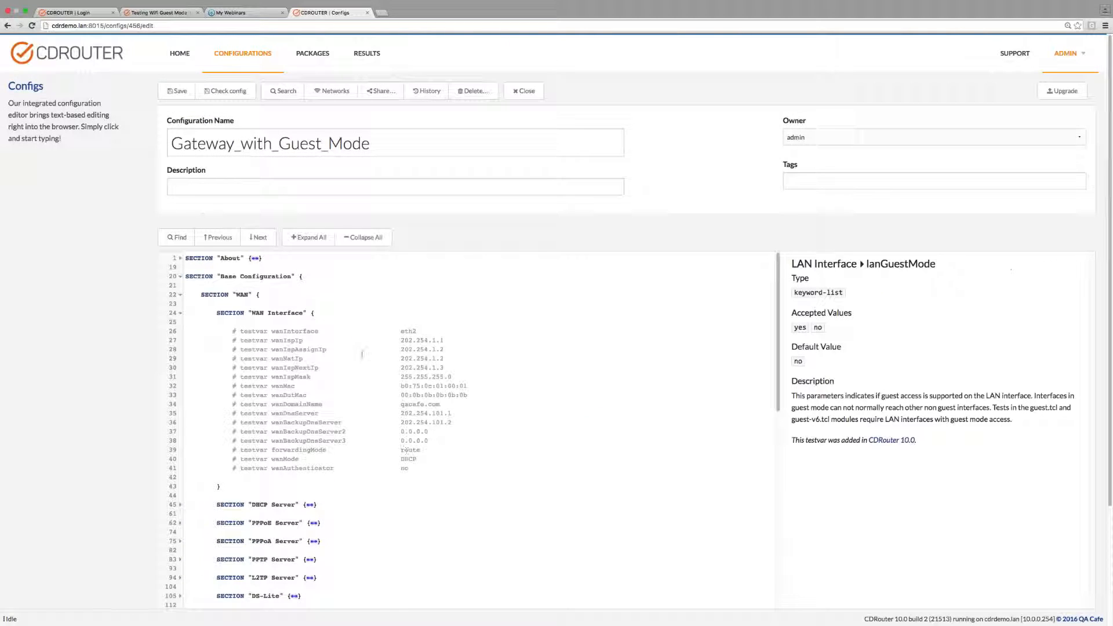
left_click(175, 92)
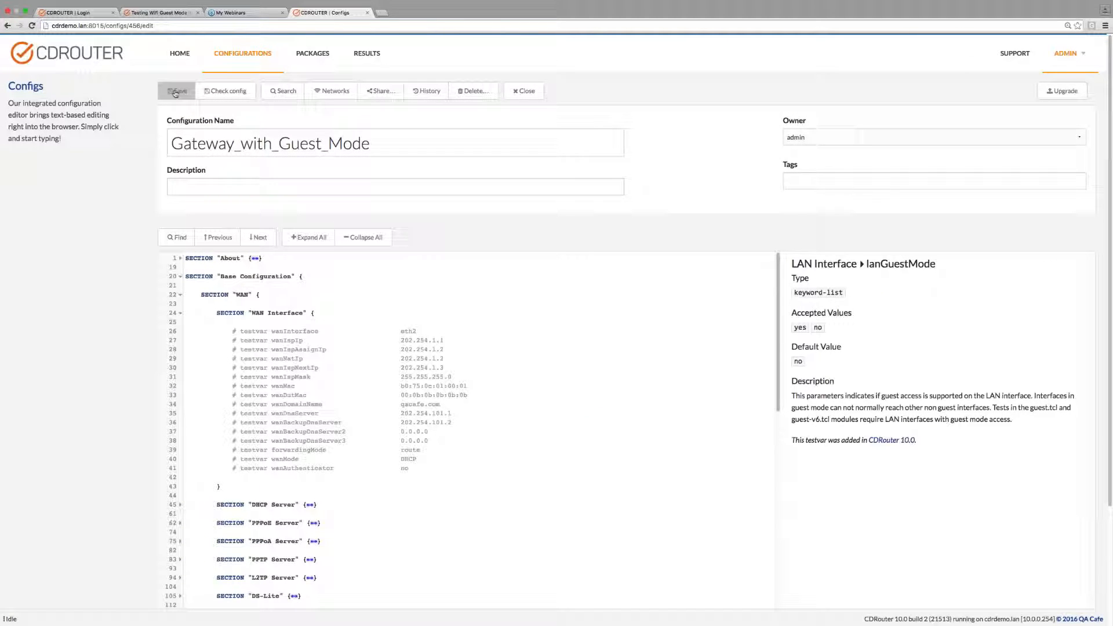
left_click(244, 53)
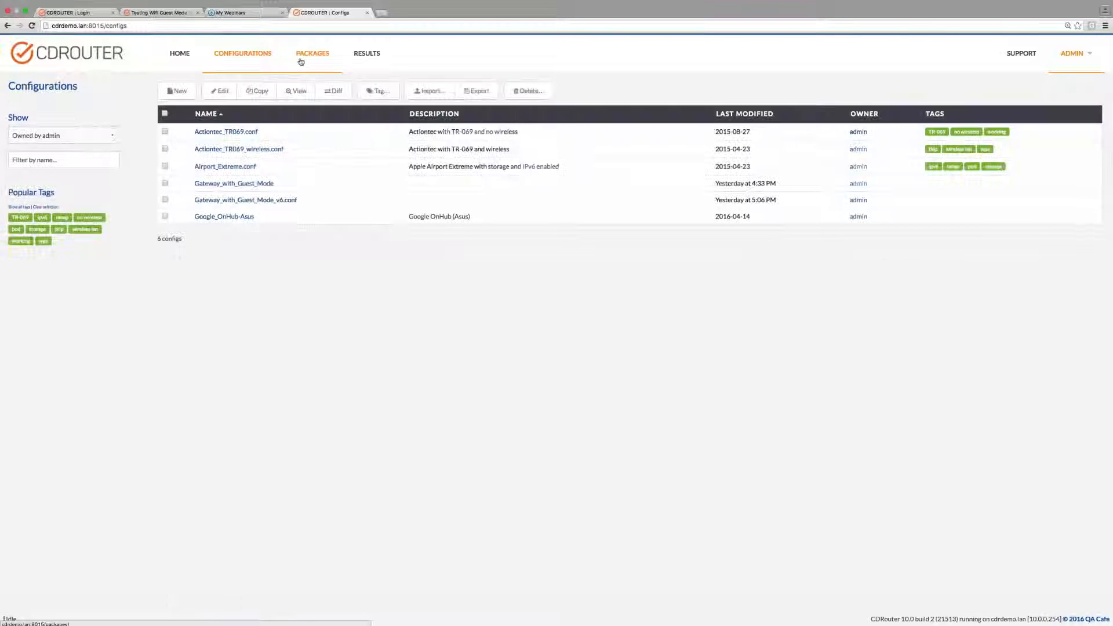
View the details of the GuestMode_v4Tests package and return to the list of packages.
left_click(316, 54)
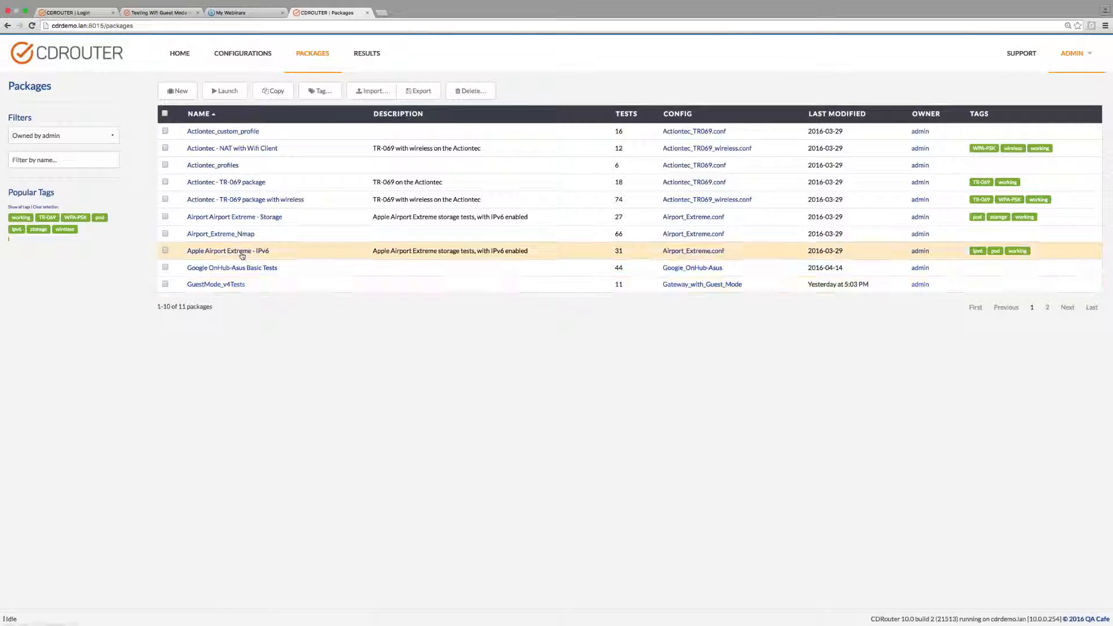
left_click(207, 284)
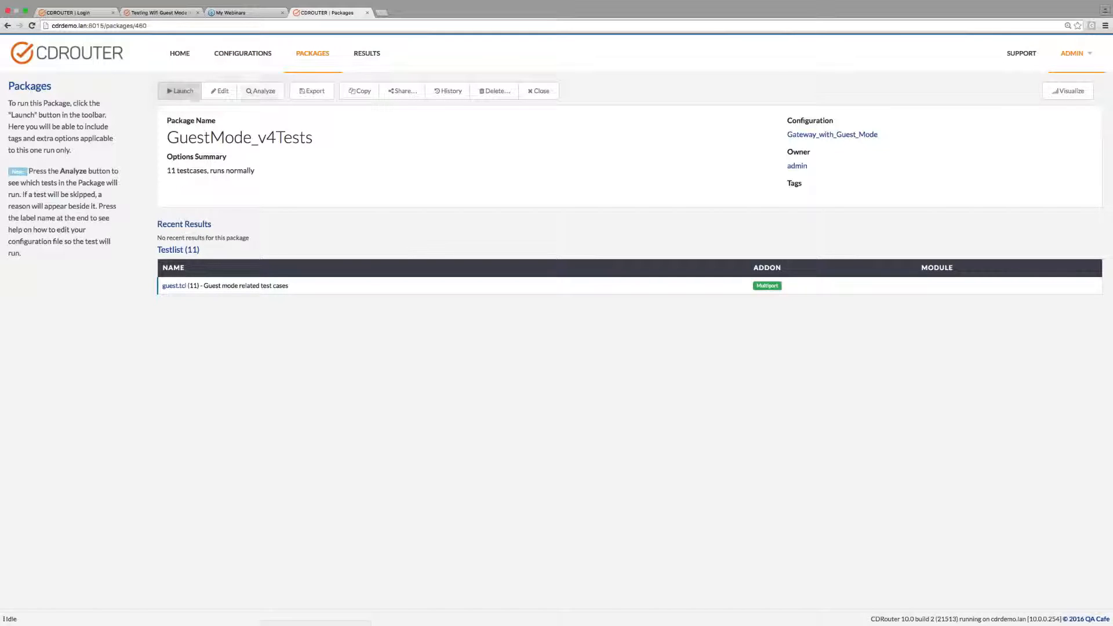
left_click(304, 58)
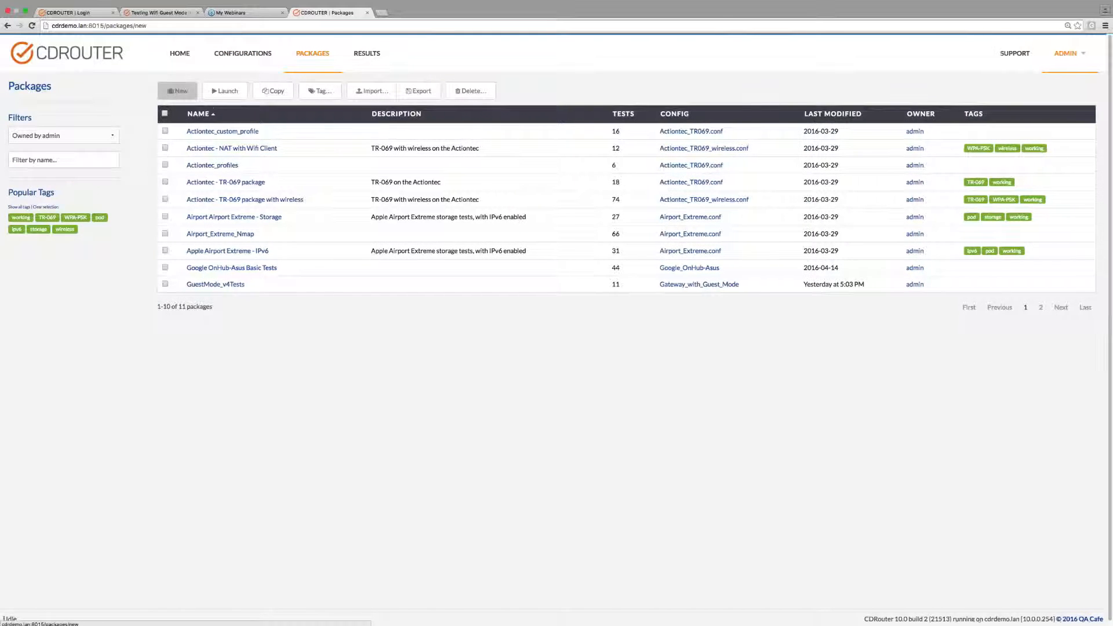
Start a new package that uses the Gateway_with_Guest_Mode configuration and put the focus in its name field.
left_click(174, 91)
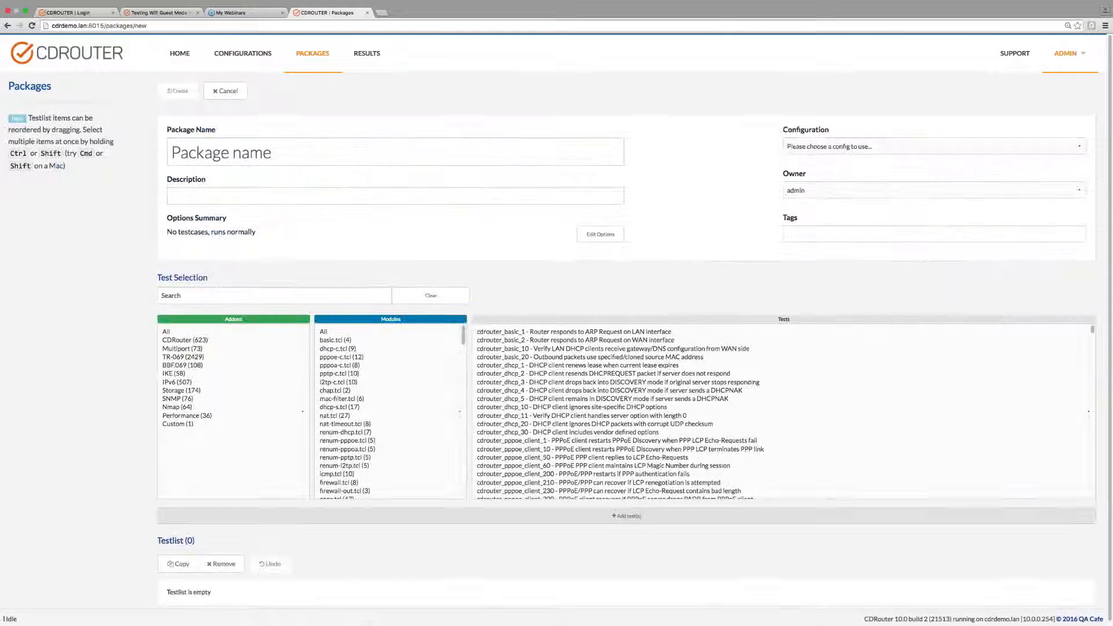
left_click(816, 147)
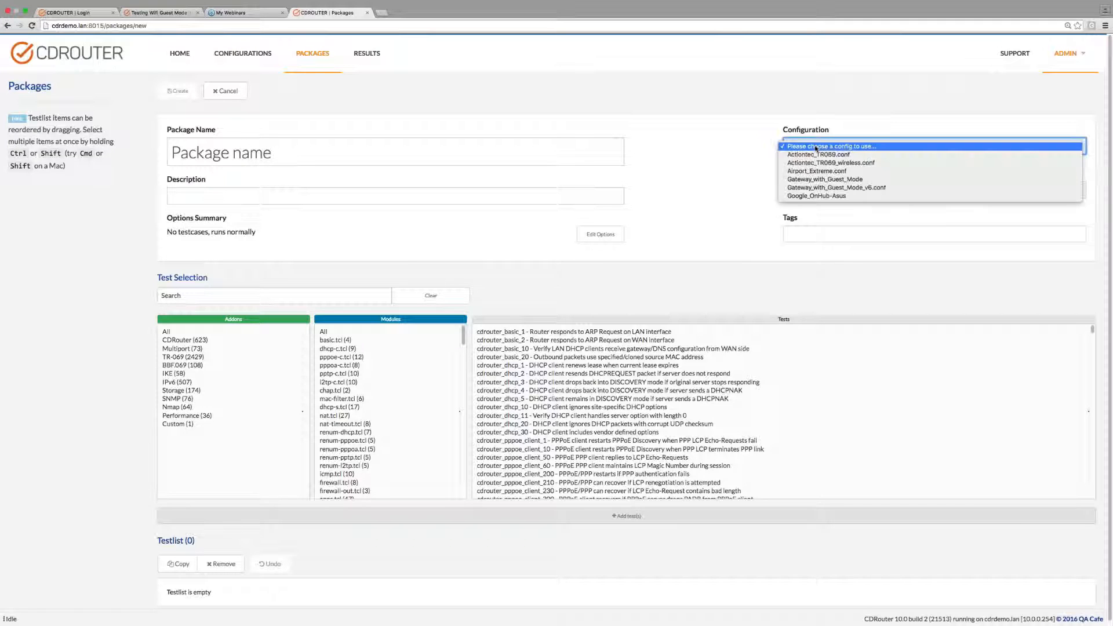
left_click(824, 181)
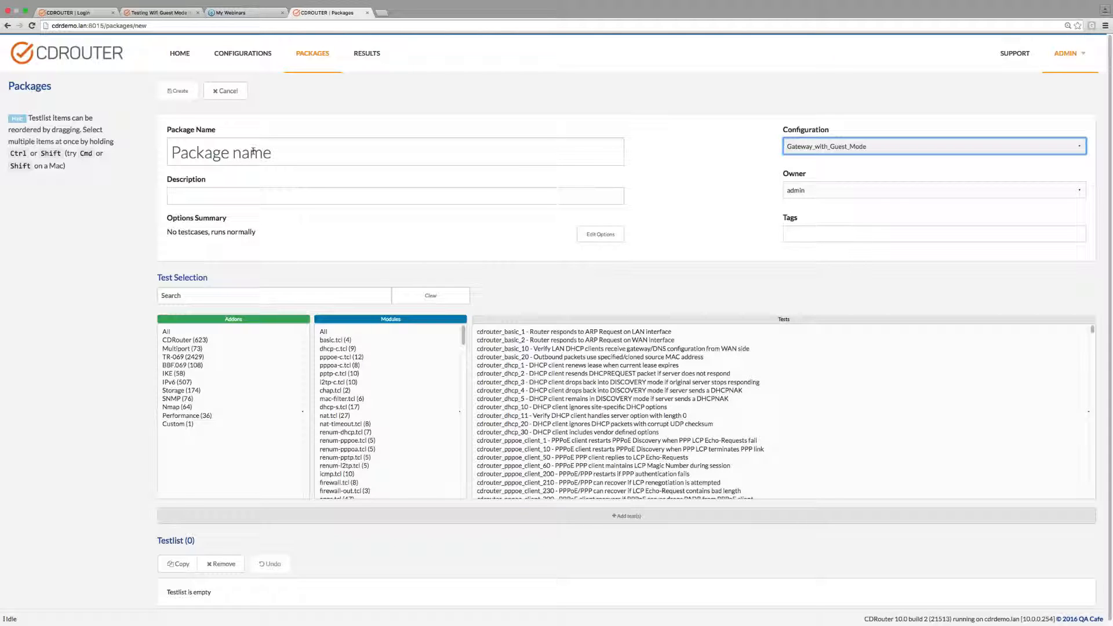
left_click(278, 154)
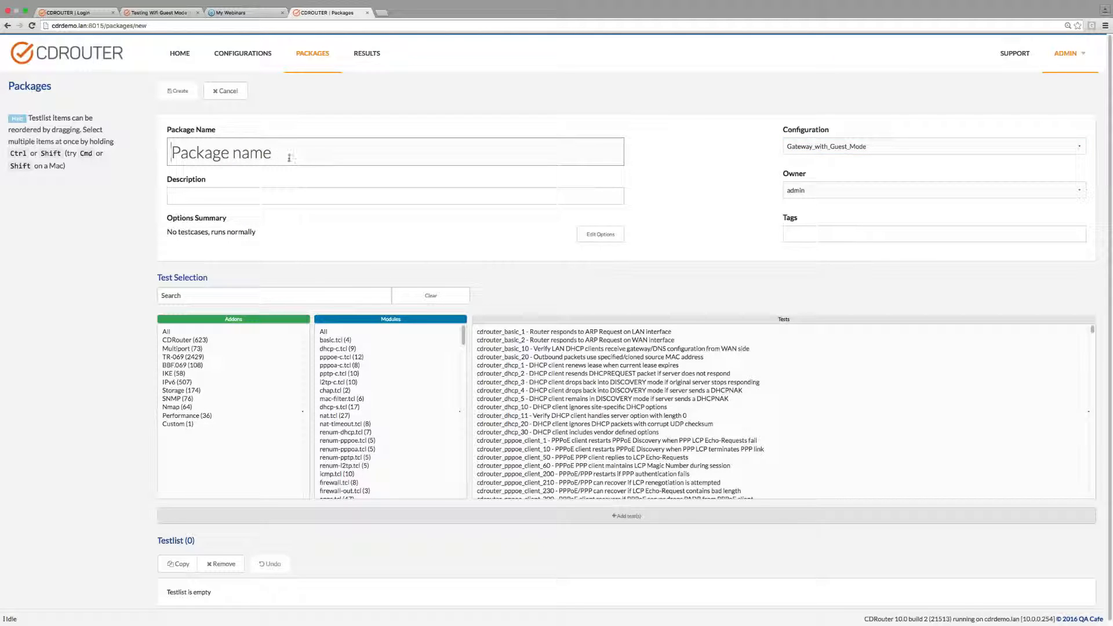
Add the Multiport add-on's guest.tcl module with the guest mode test cases to the package's test list.
left_click(181, 350)
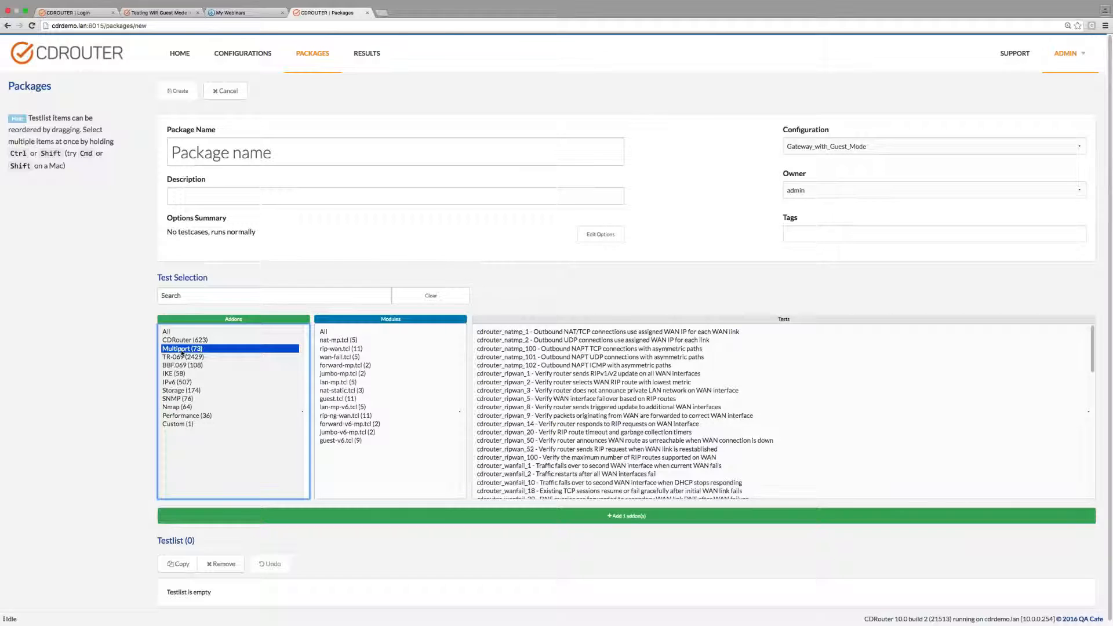
left_click(330, 400)
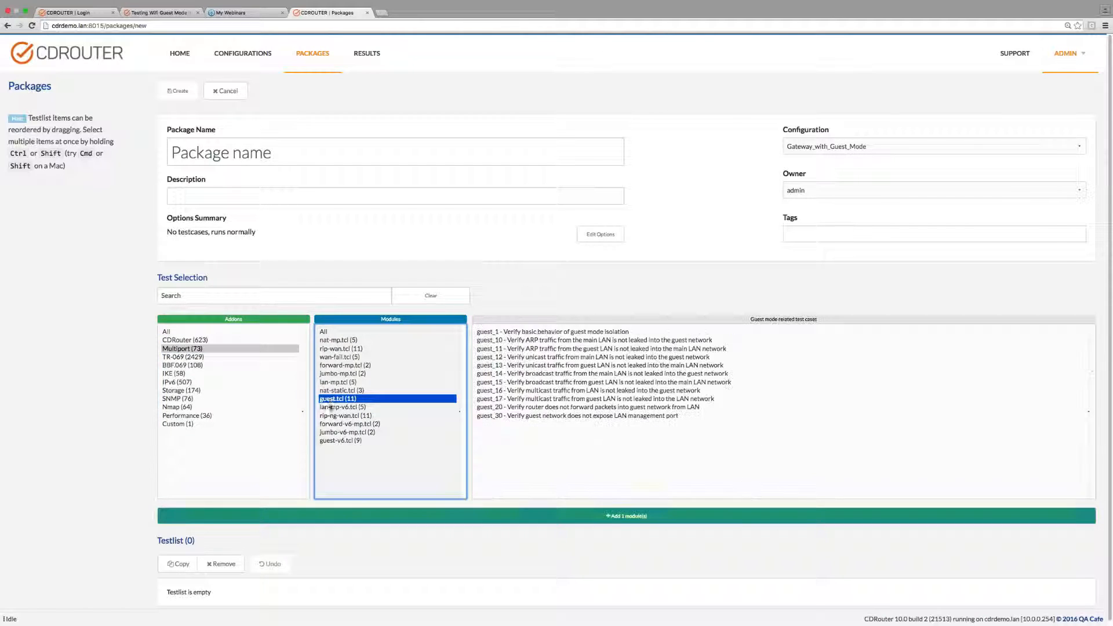
left_click(334, 442)
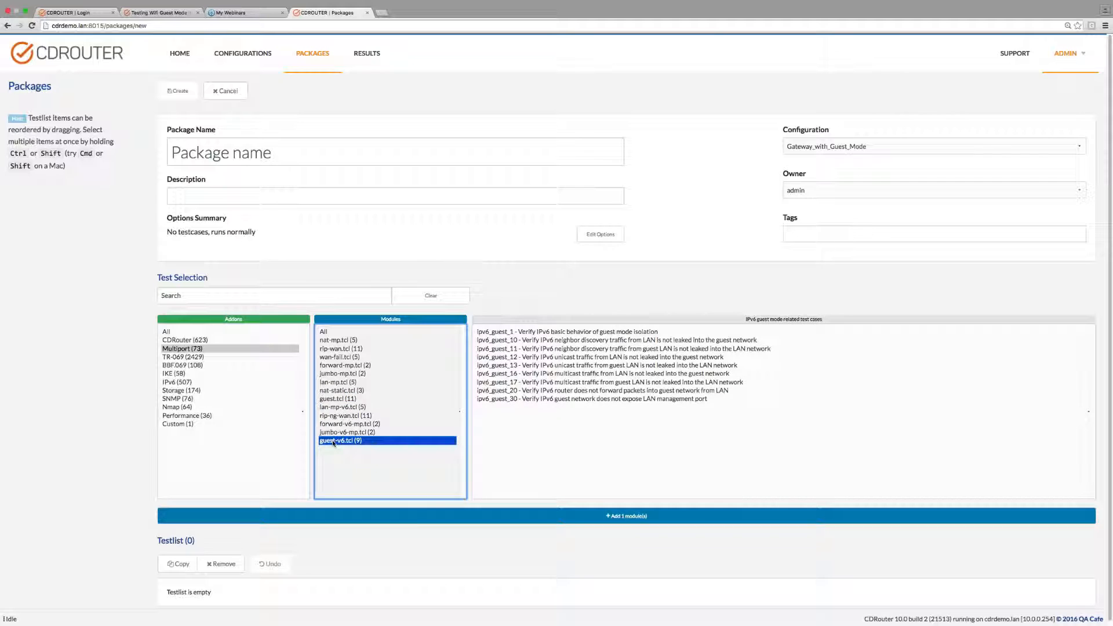
left_click(335, 400)
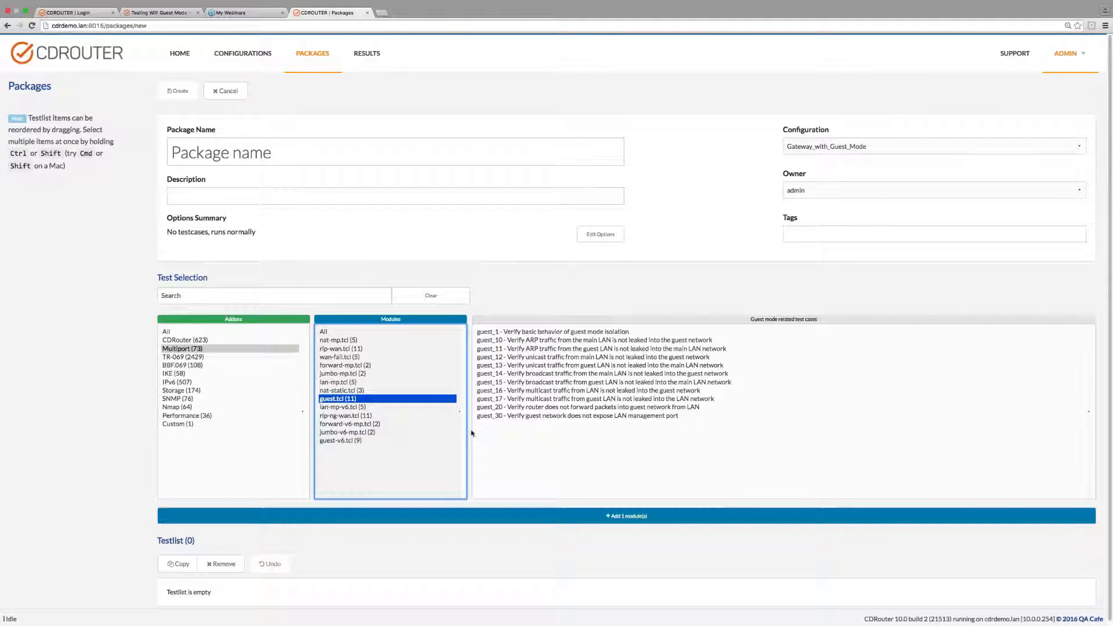
scroll(468, 441, "down", 1)
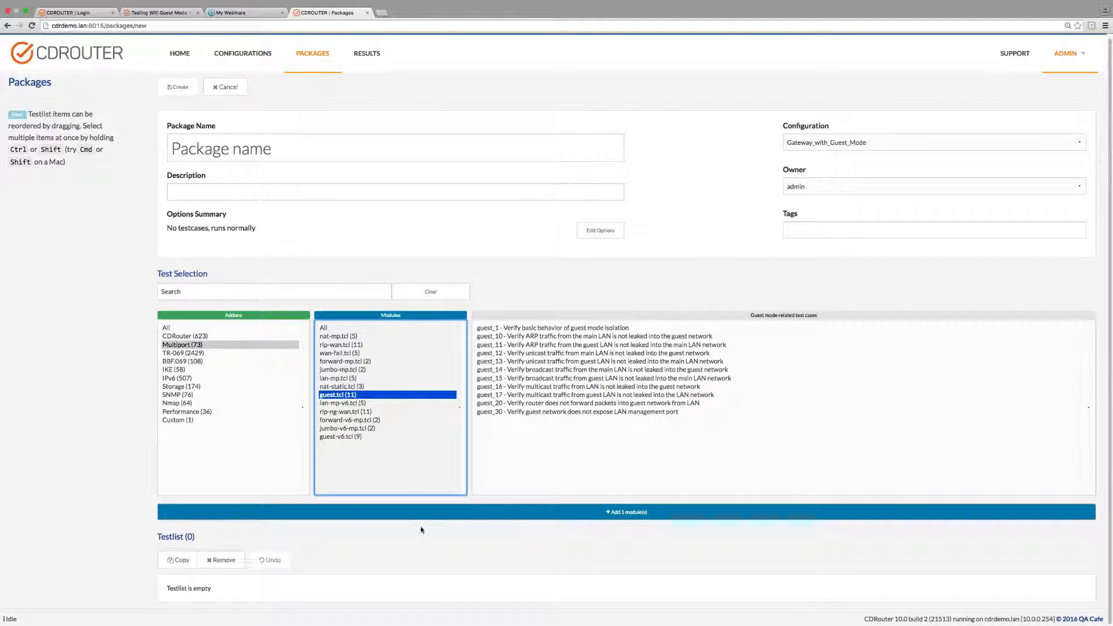
left_click(421, 513)
scroll(420, 514, "down", 1)
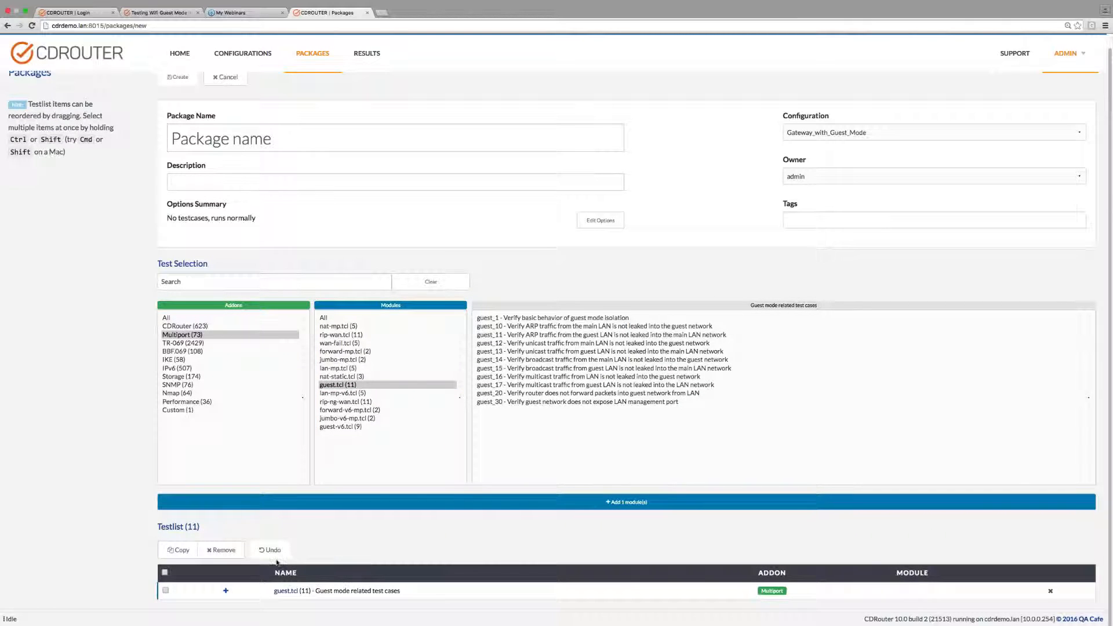
Name the package test and create it.
scroll(276, 562, "up", 1)
left_click(219, 160)
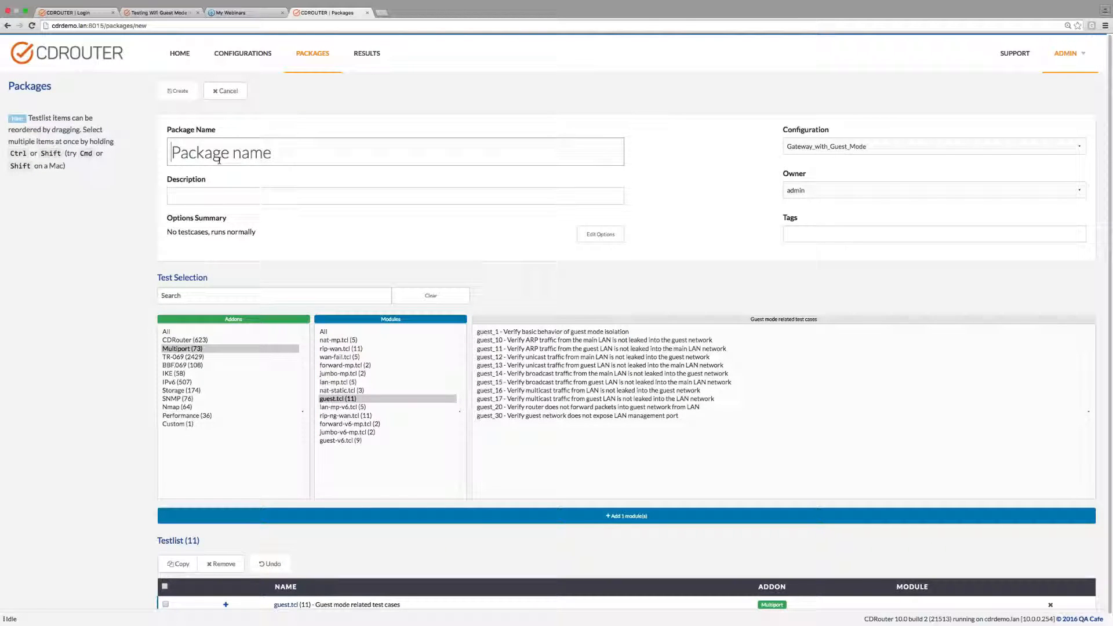
type("test")
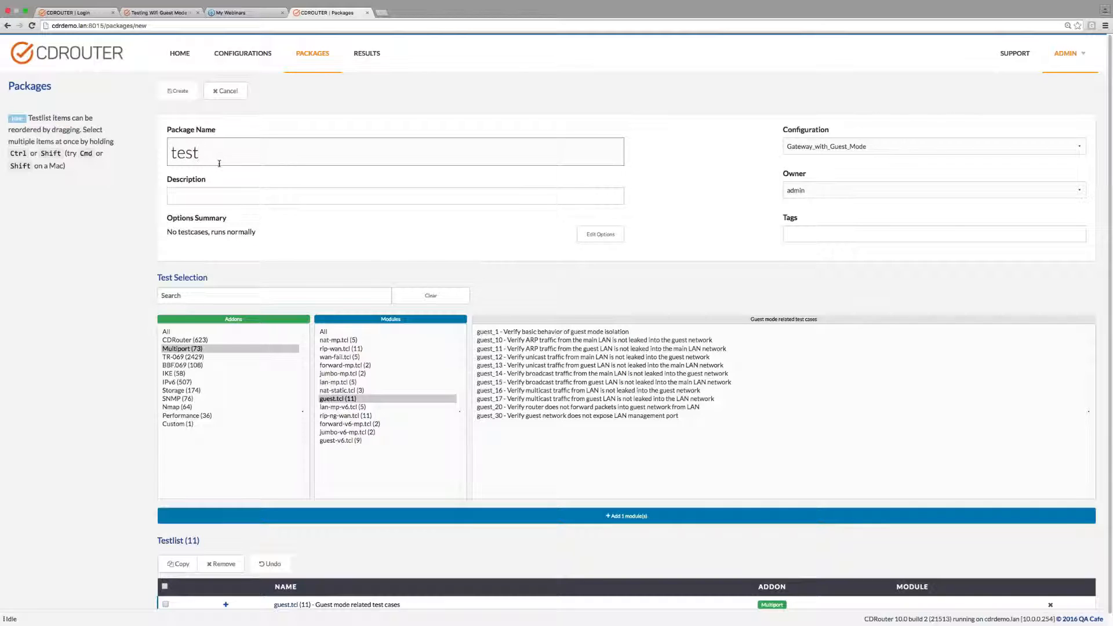
left_click(177, 90)
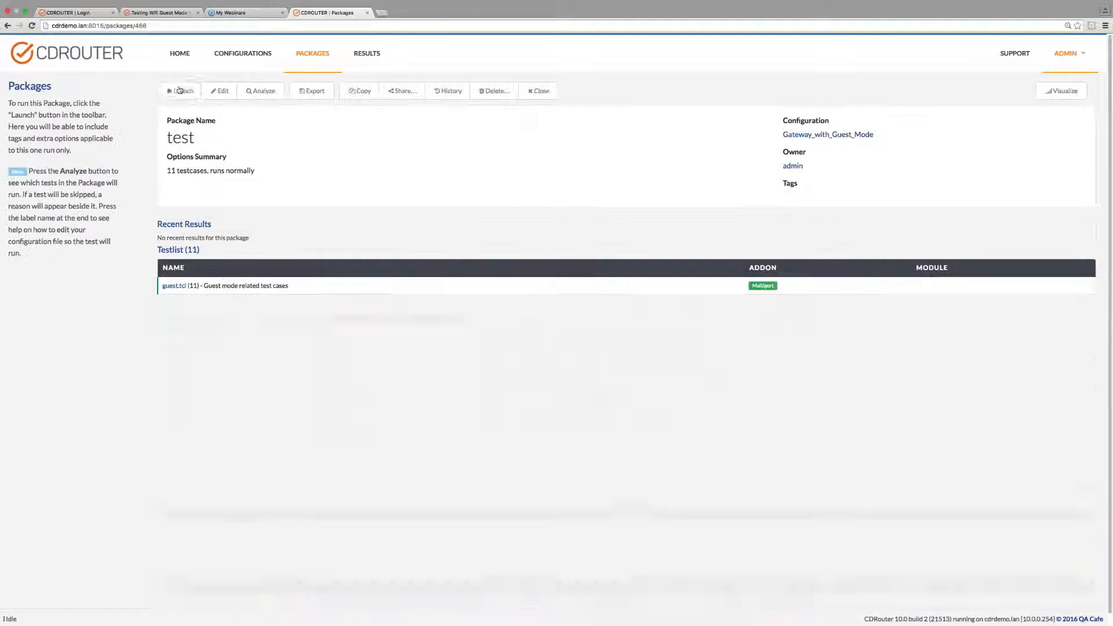
Look through both pages of the package list and return to the first page.
left_click(308, 58)
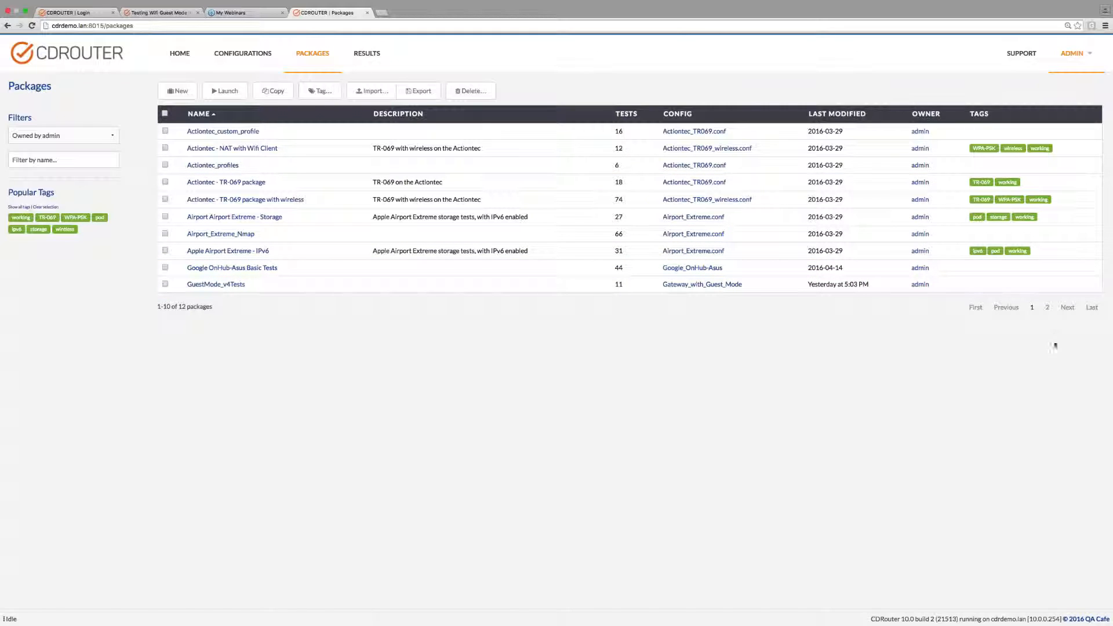
left_click(1068, 308)
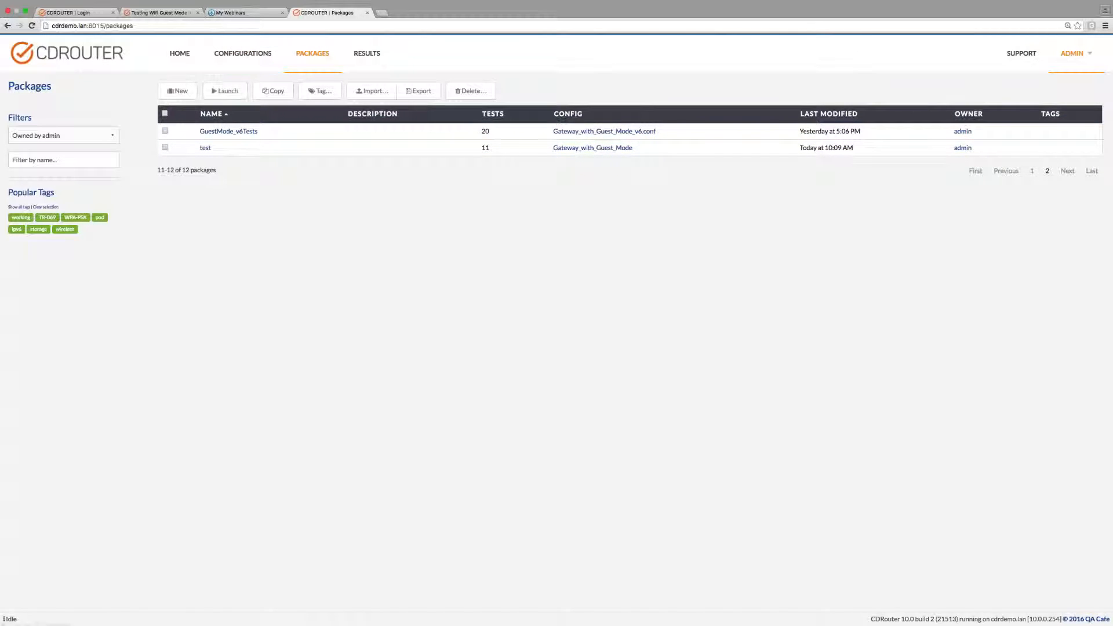
left_click(1033, 171)
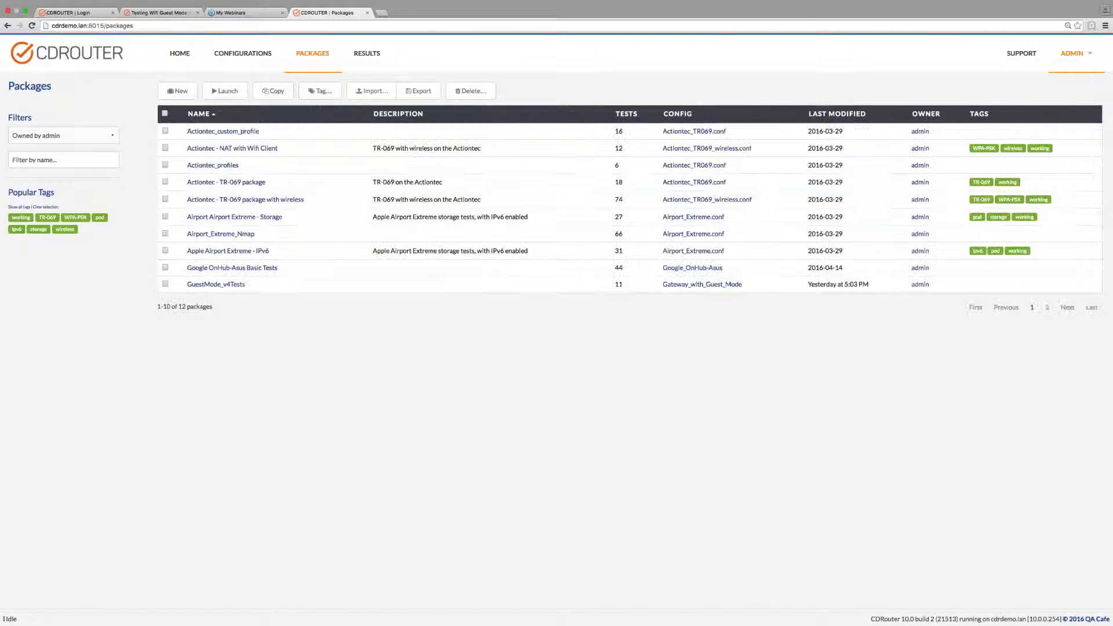
Launch the GuestMode_v4Tests package without extra tags or arguments and unpause the run at the device restart request.
left_click(228, 284)
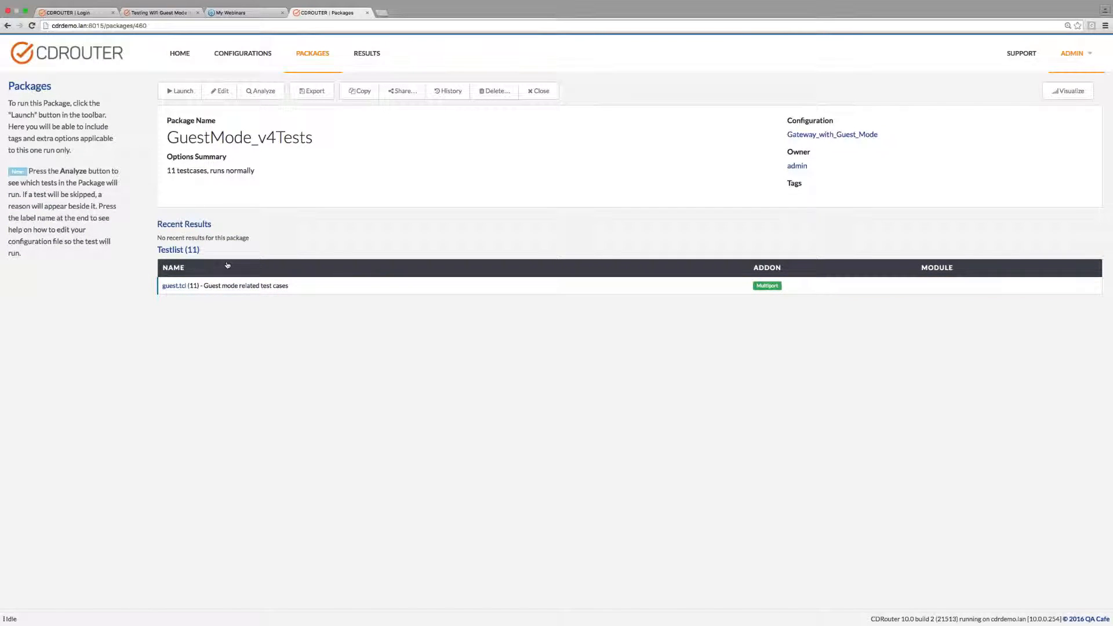
left_click(179, 92)
left_click(179, 95)
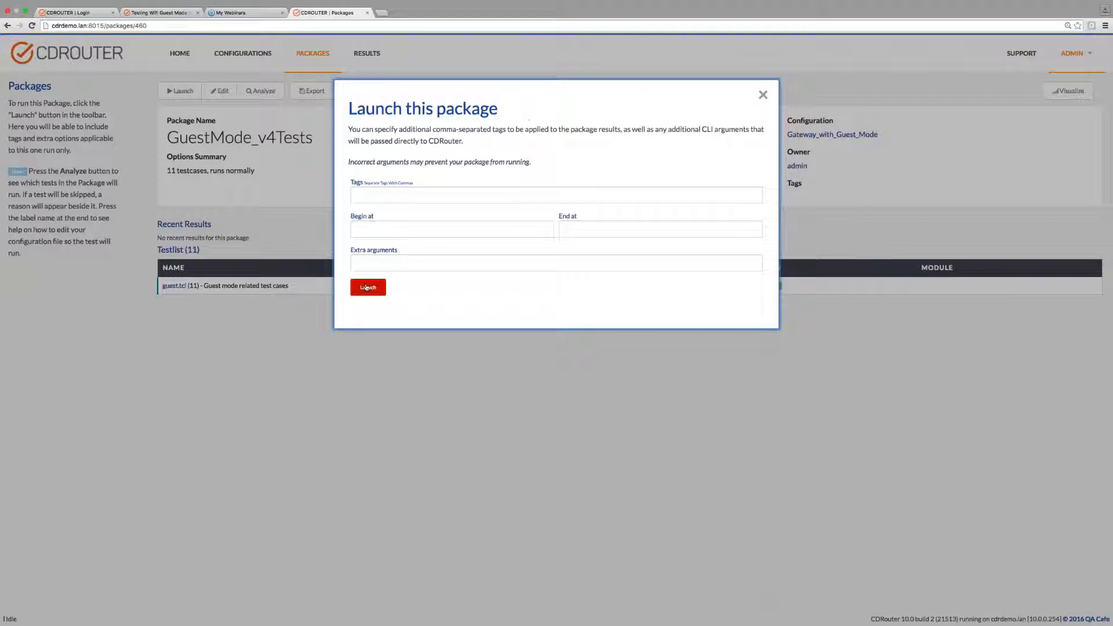
left_click(366, 287)
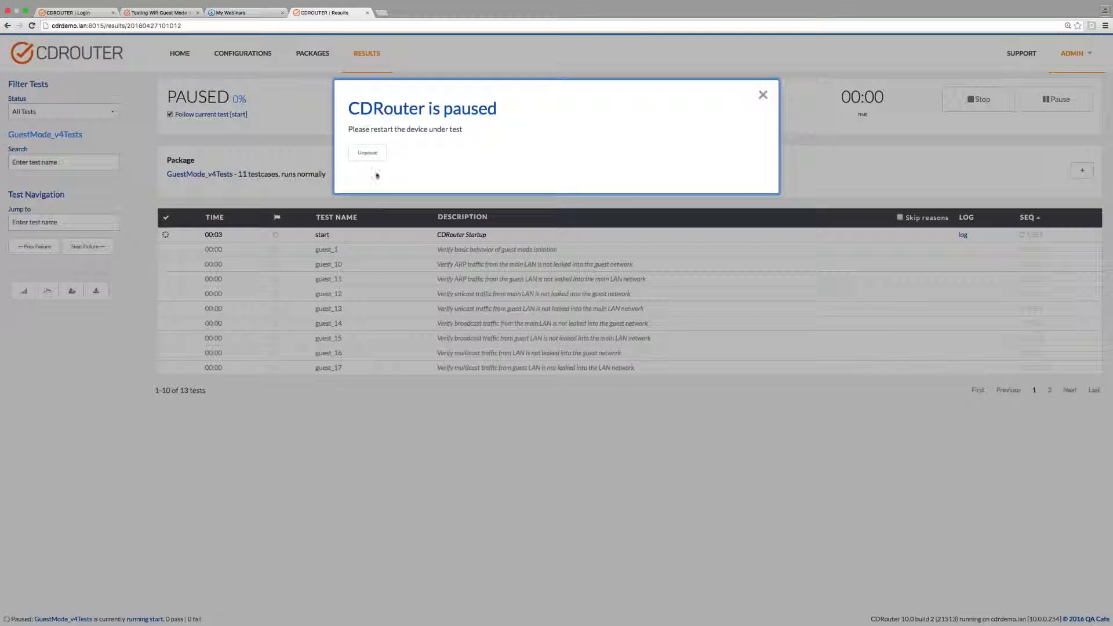
left_click(373, 156)
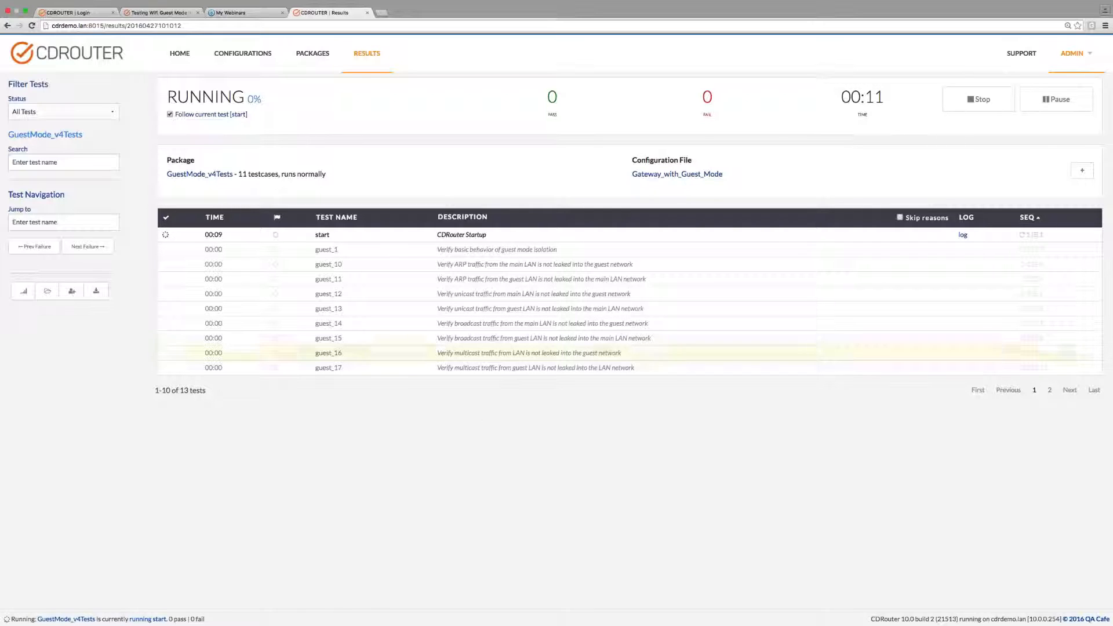
Open the log of test guest_1 in today's 9:24 AM GuestMode_Tests result.
left_click(367, 57)
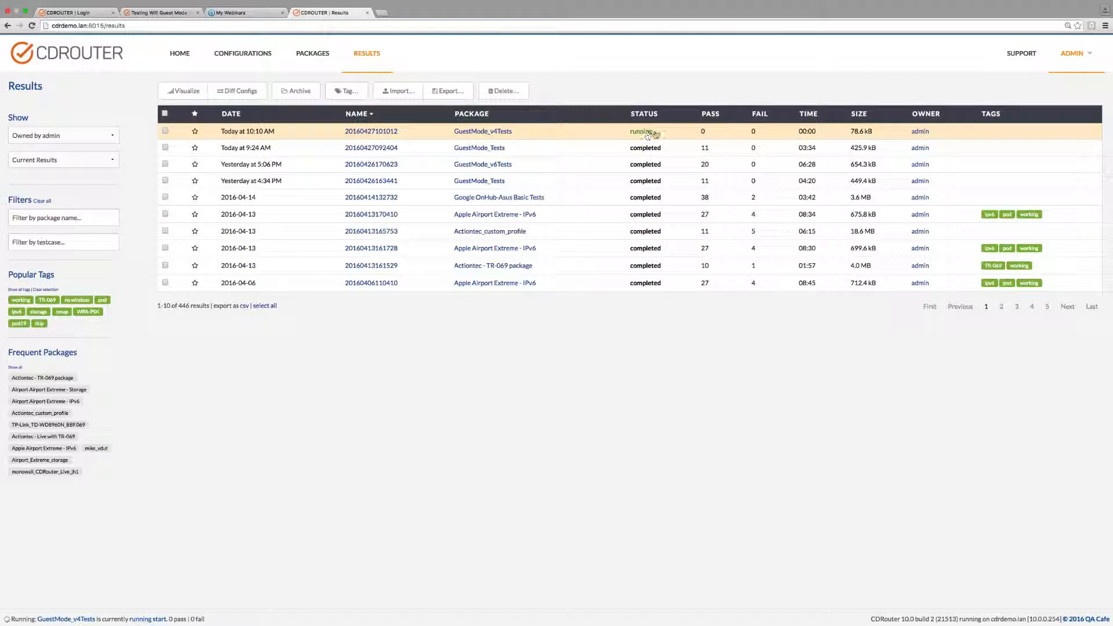
left_click(374, 149)
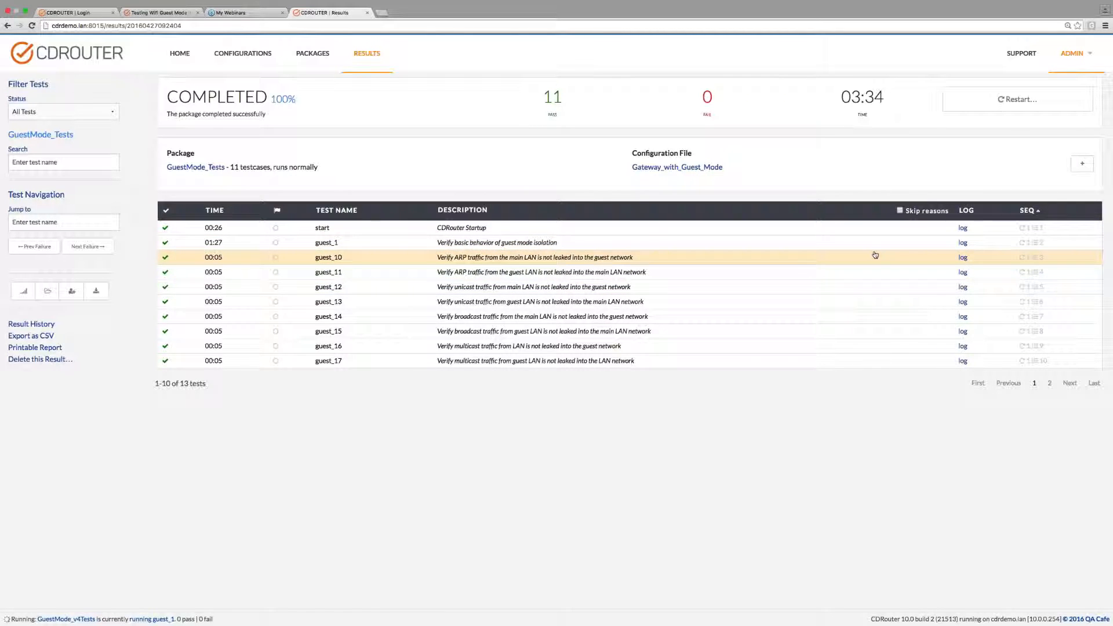
left_click(962, 243)
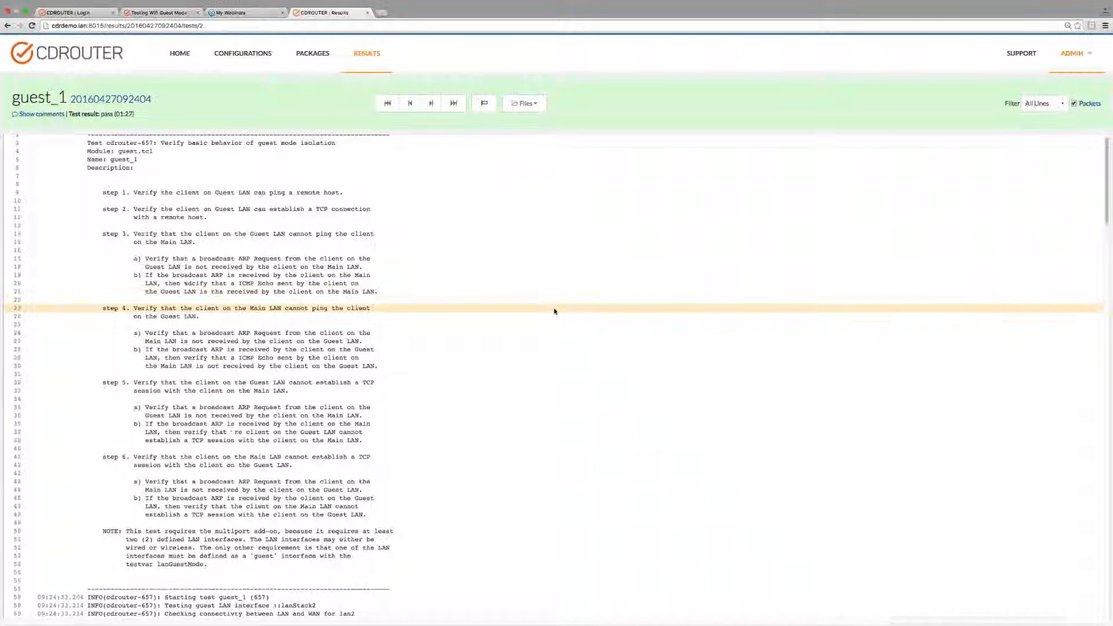
Examine the guest_1 log from the test description through the ICMP, TCP and ARP checks to its end.
scroll(556, 325, "up", 1)
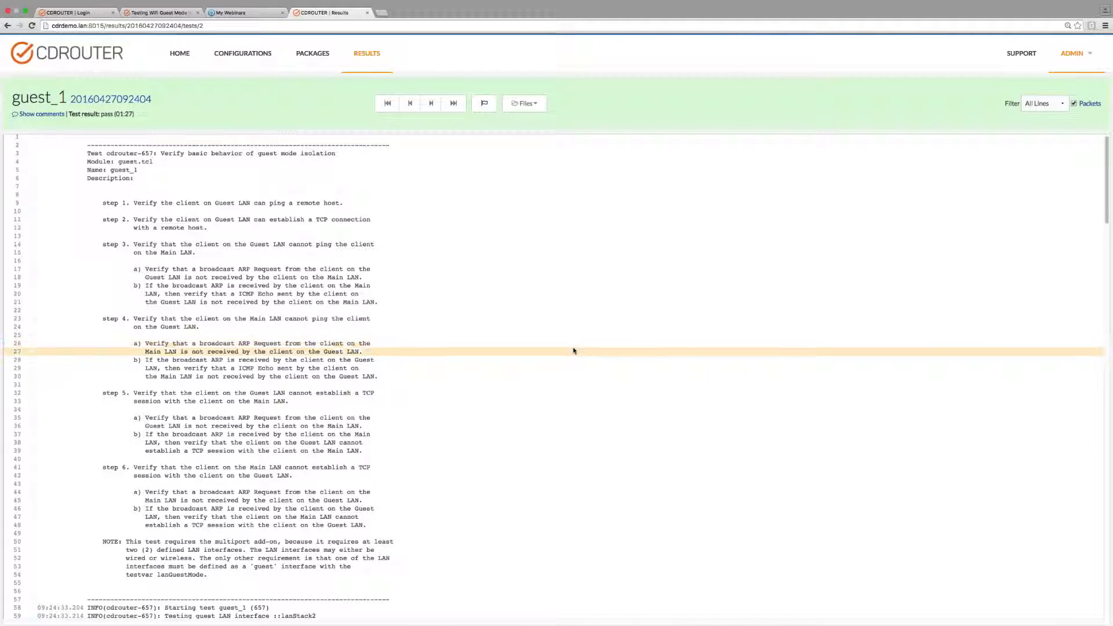
scroll(561, 348, "down", 5)
scroll(562, 374, "down", 6)
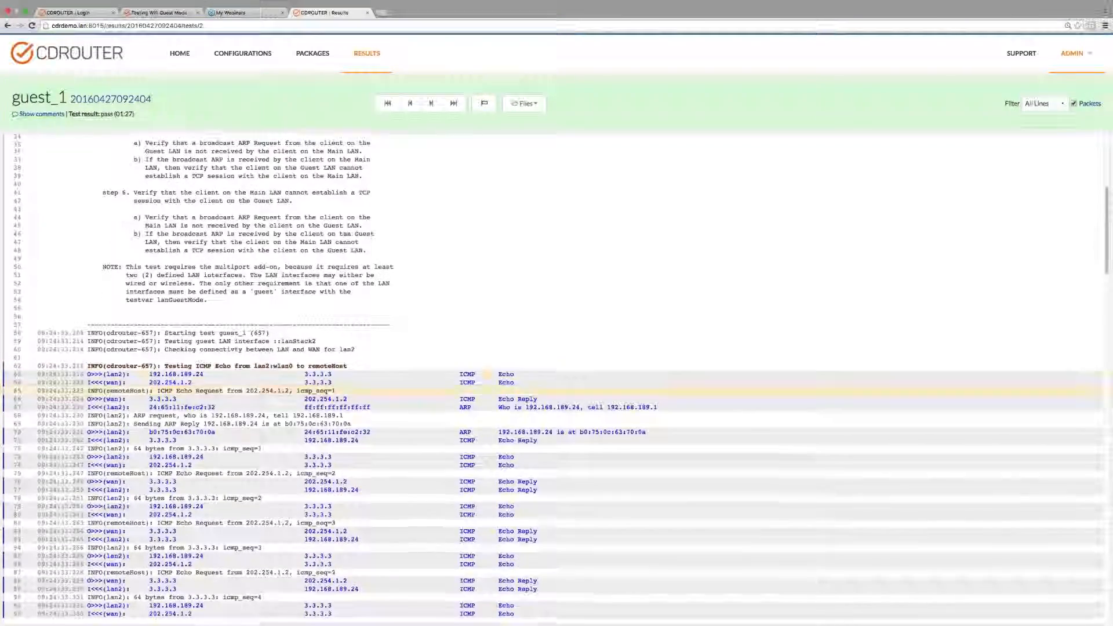
scroll(557, 405, "down", 3)
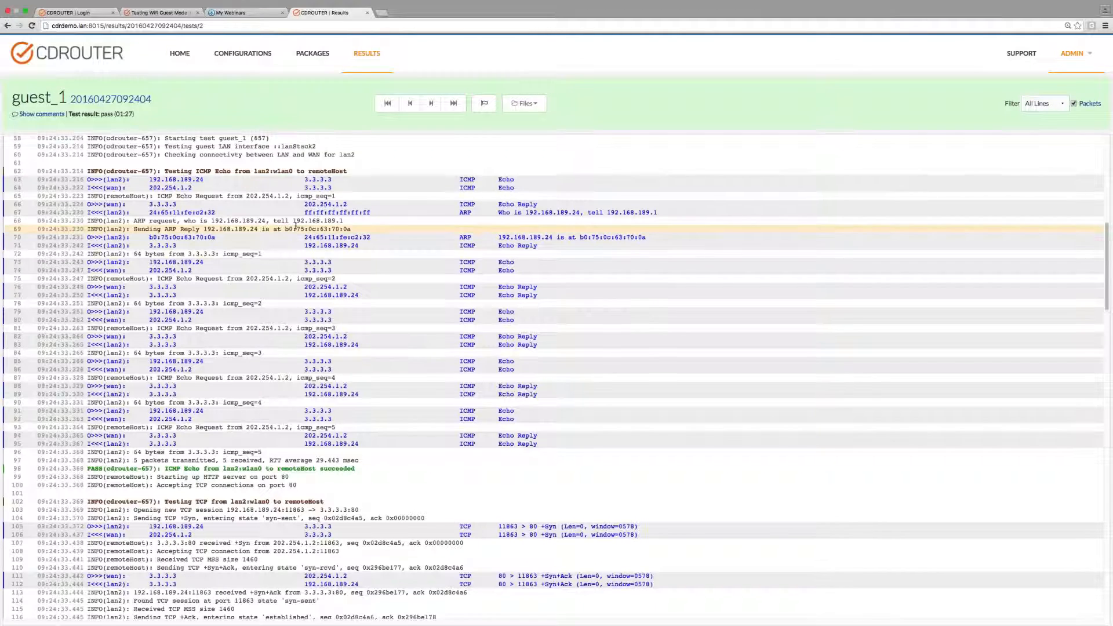
scroll(252, 203, "up", 1)
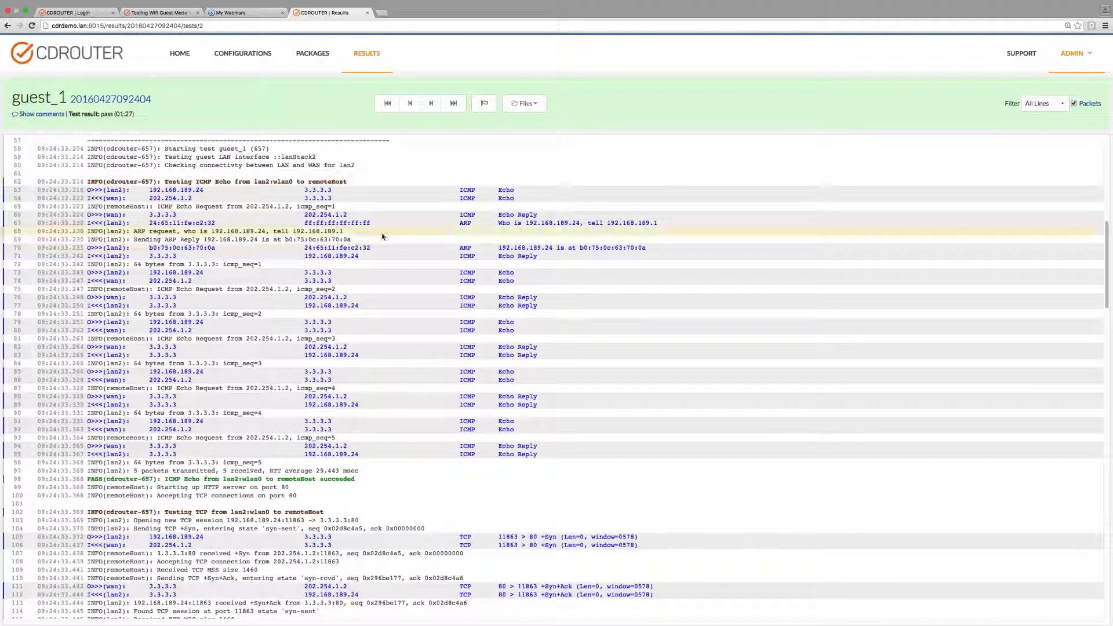
scroll(366, 462, "down", 5)
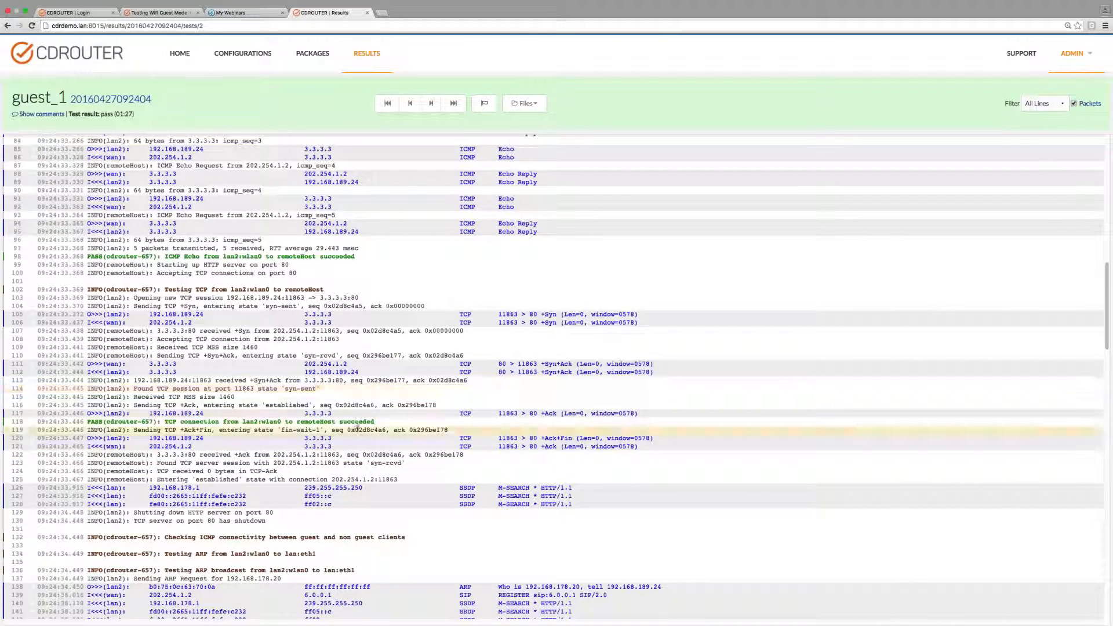
scroll(400, 481, "down", 4)
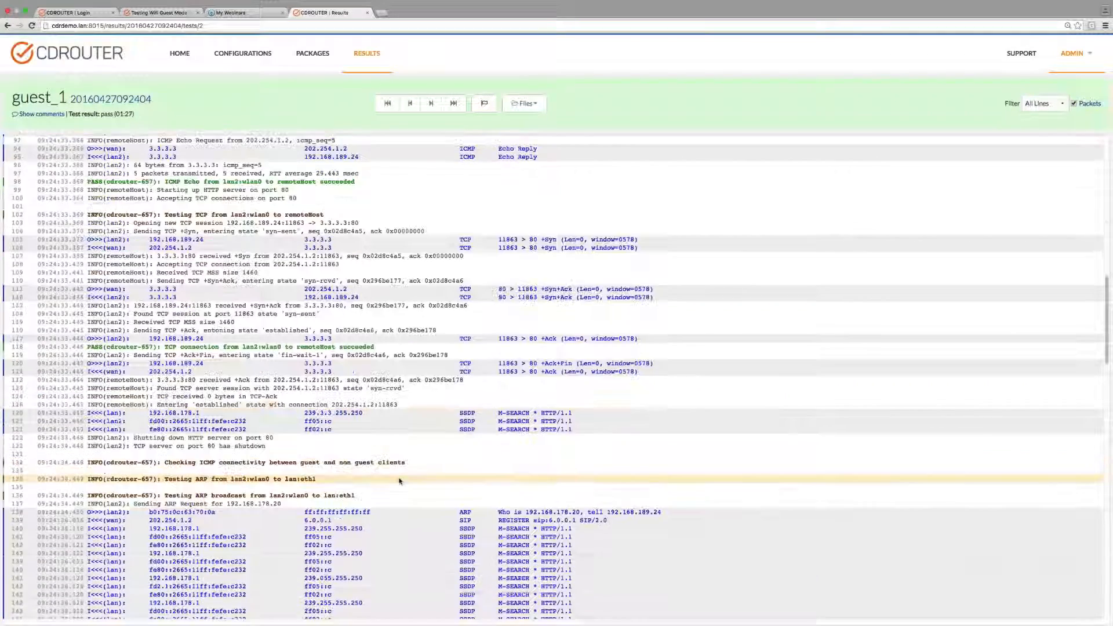
scroll(394, 334, "down", 2)
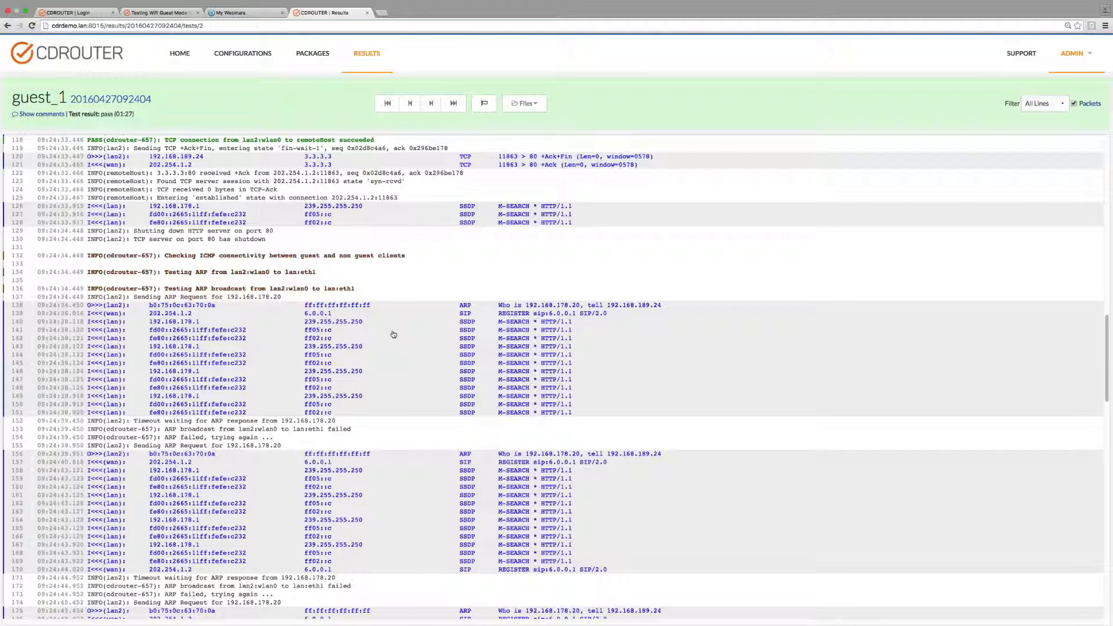
scroll(395, 342, "down", 1)
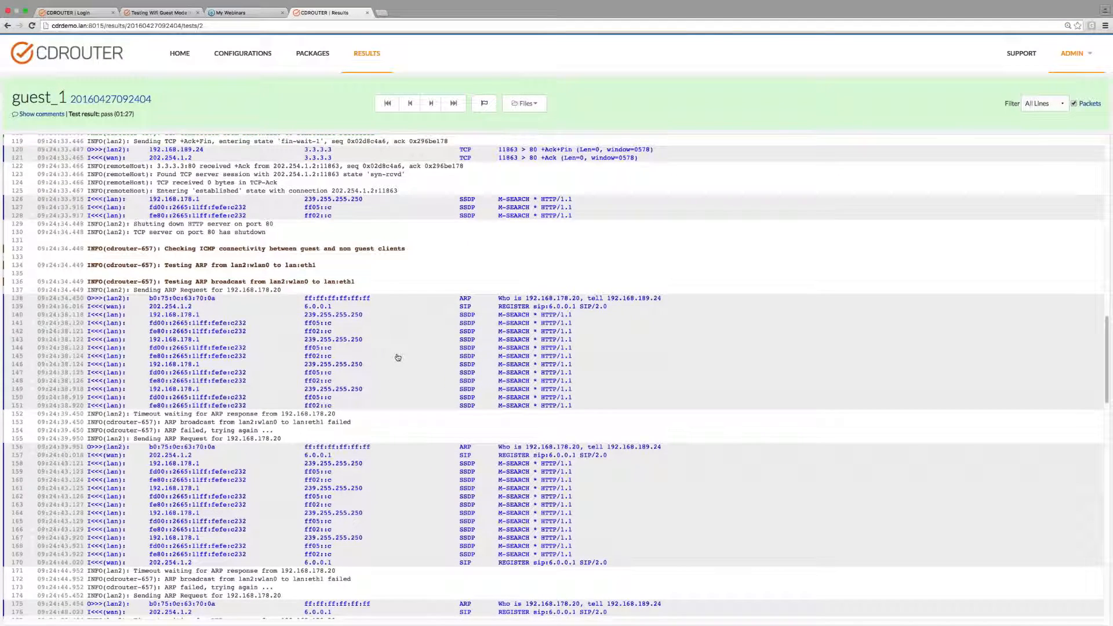
scroll(397, 357, "down", 5)
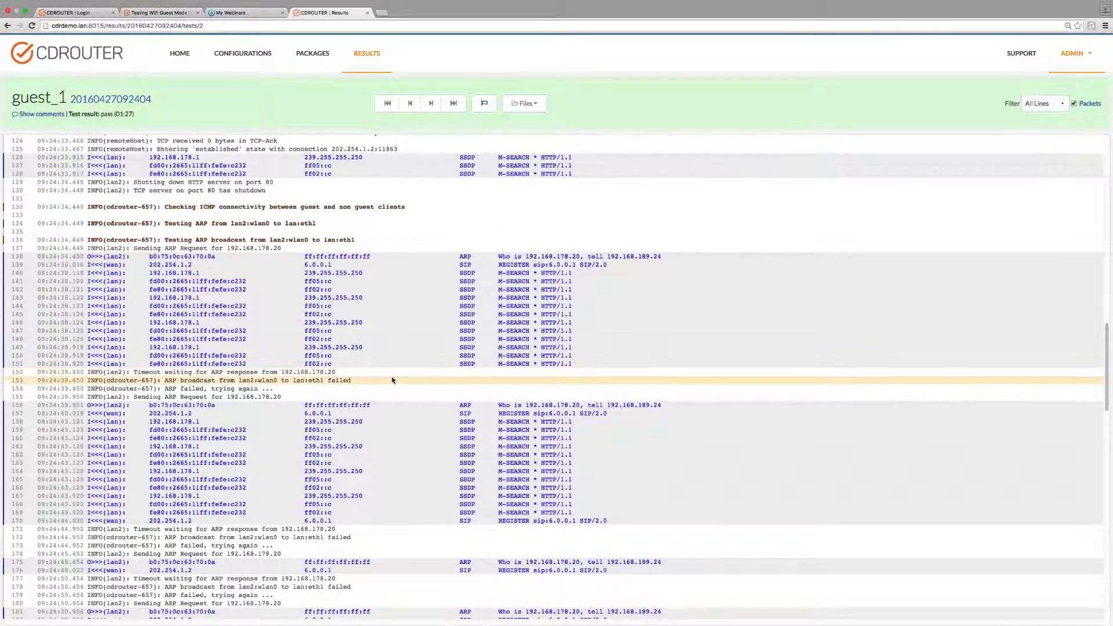
scroll(392, 380, "down", 1)
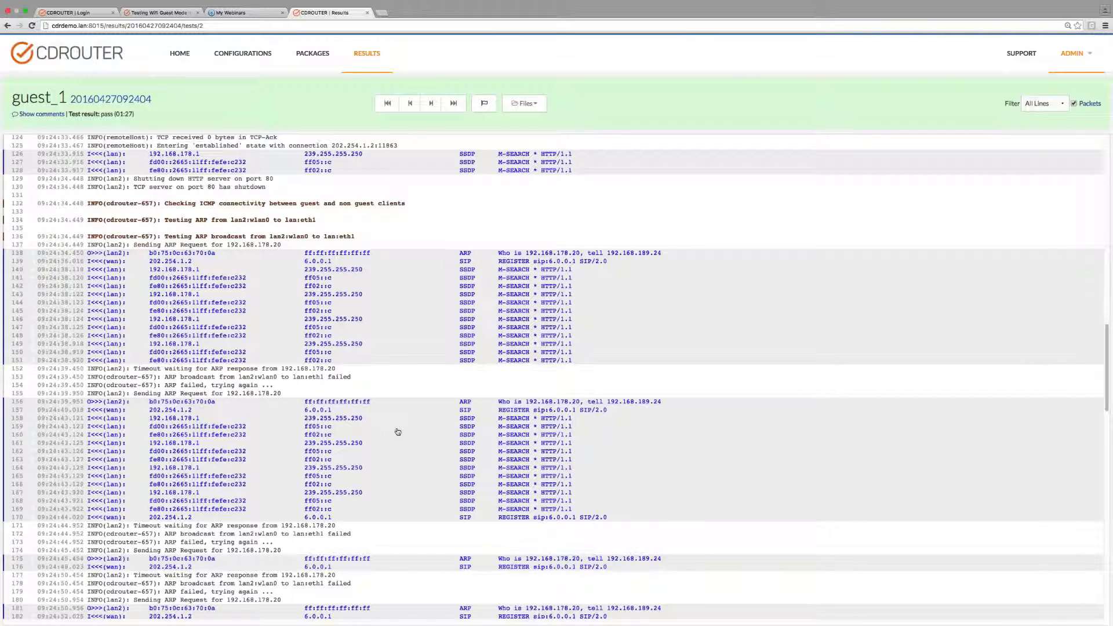
scroll(398, 431, "down", 10)
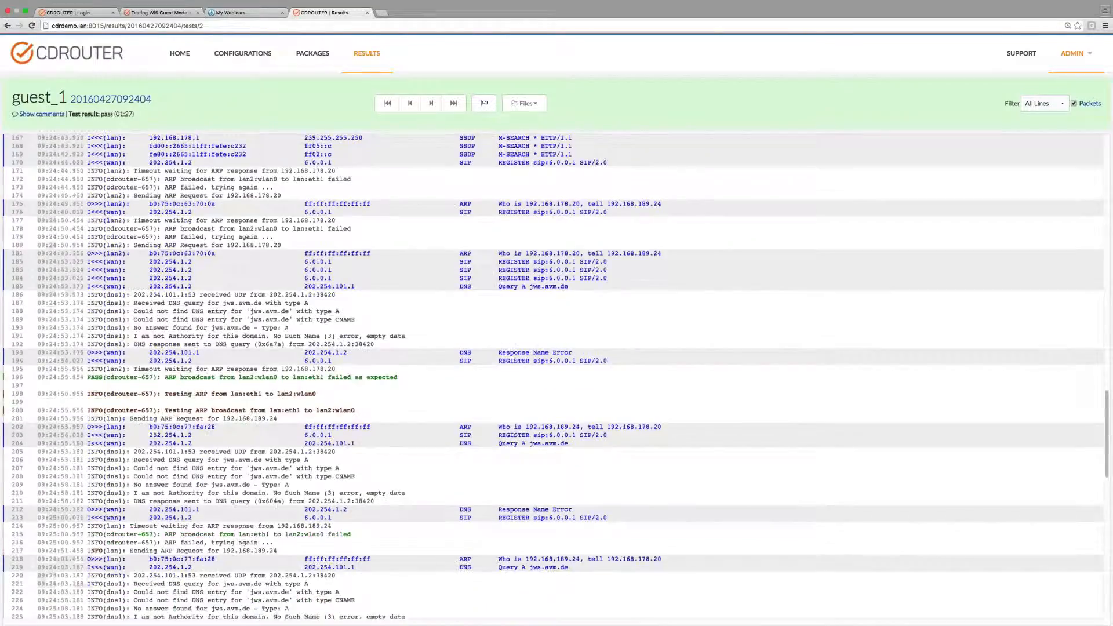
scroll(430, 444, "down", 3)
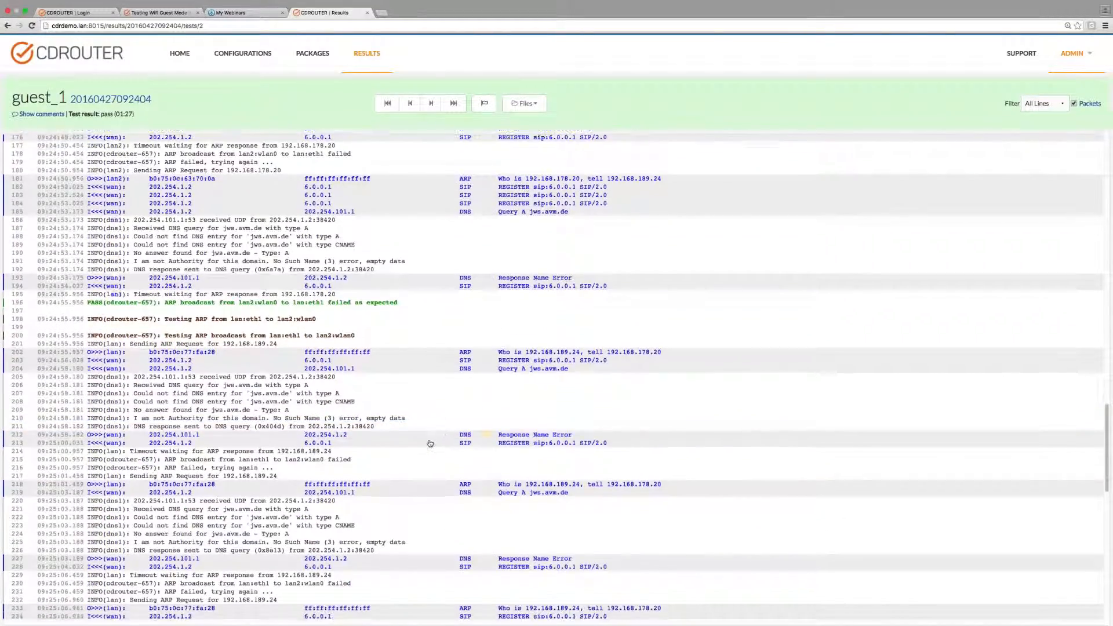
scroll(430, 444, "down", 20)
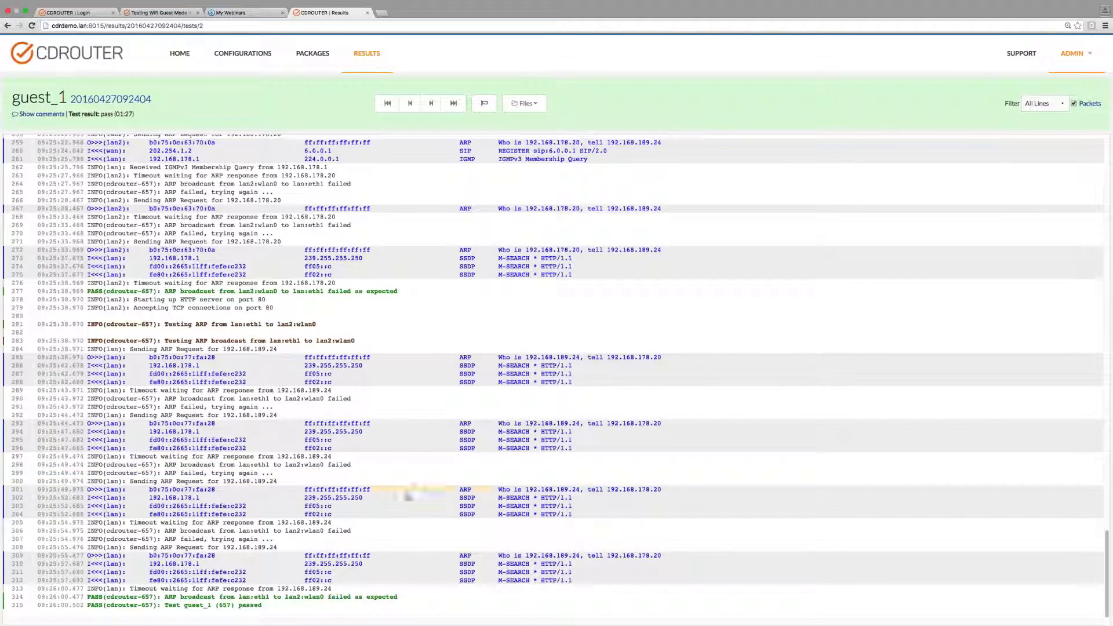
scroll(434, 374, "up", 20)
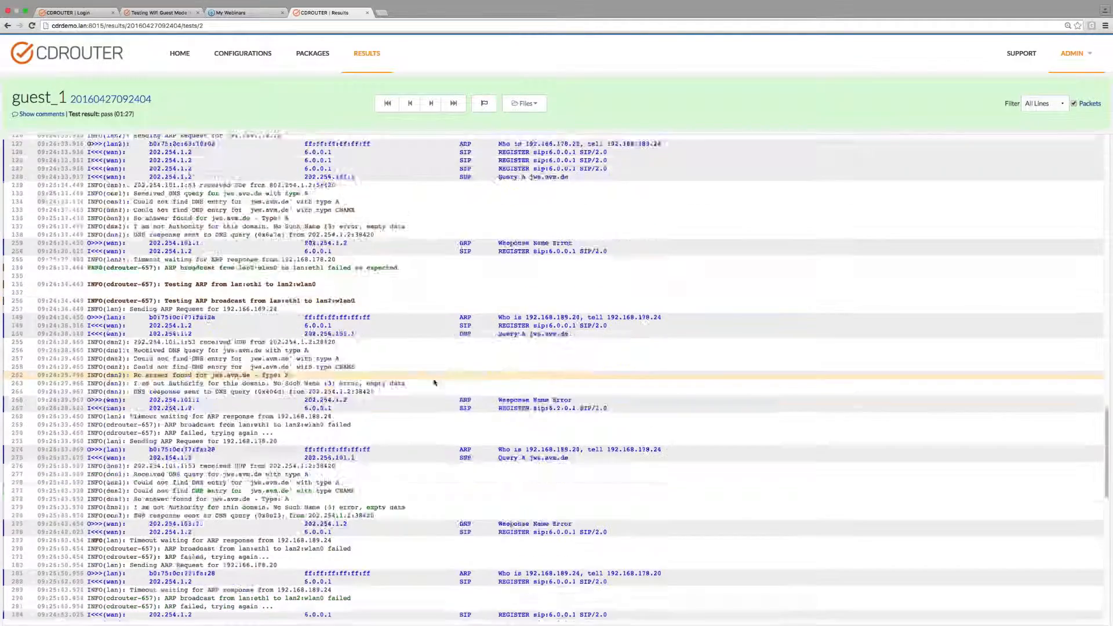
scroll(435, 380, "up", 20)
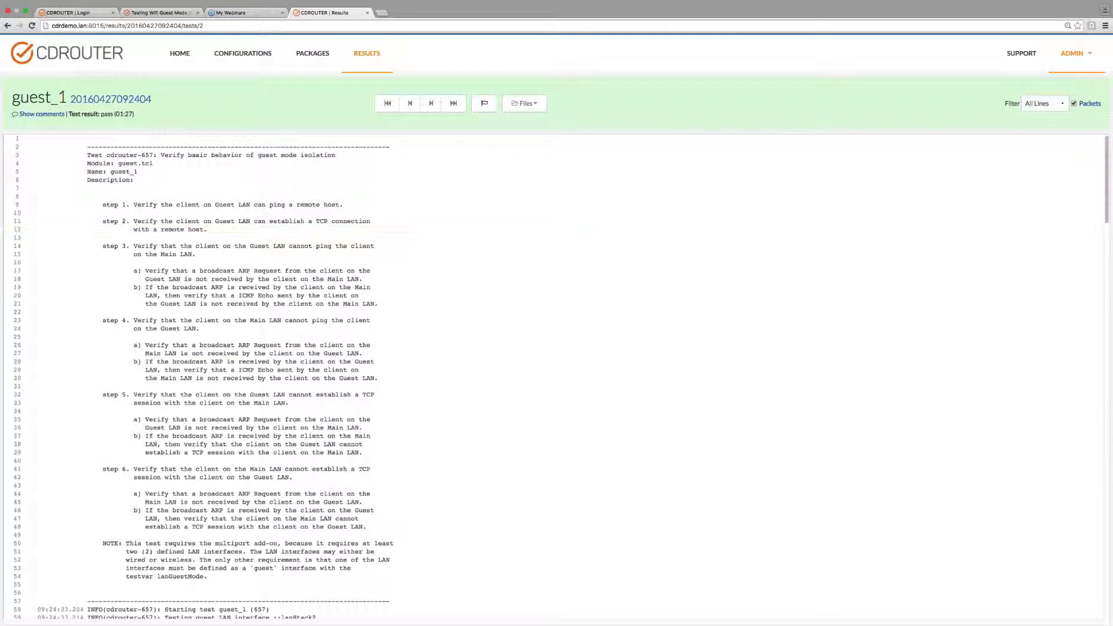
left_click(119, 99)
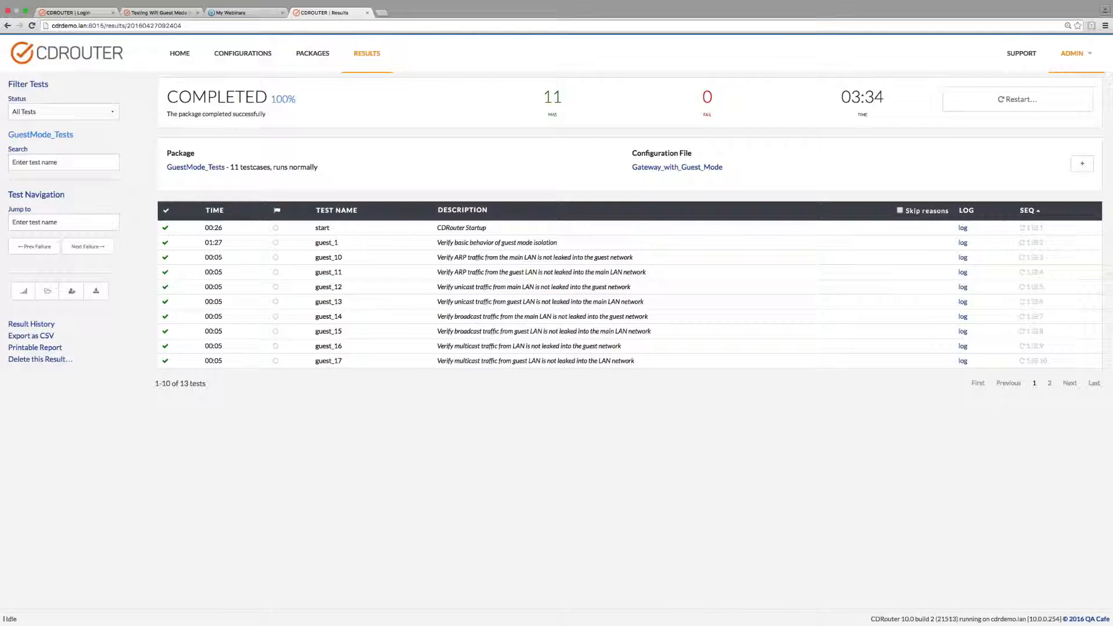
Open the GuestMode_v4Tests package and view the documentation of its guest.tcl test module.
left_click(179, 53)
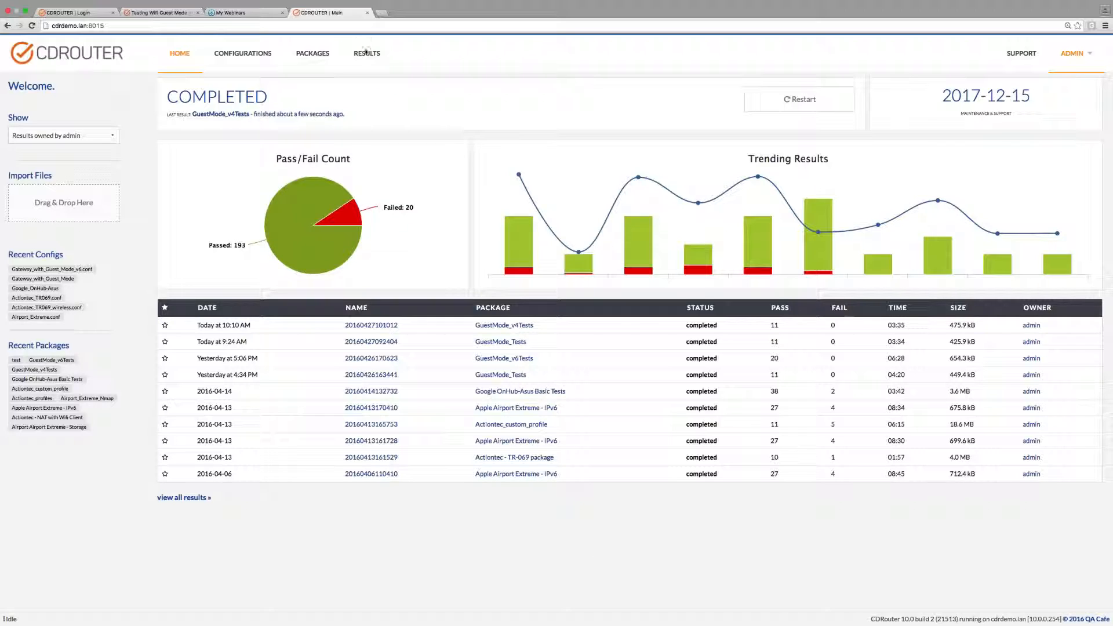
left_click(326, 55)
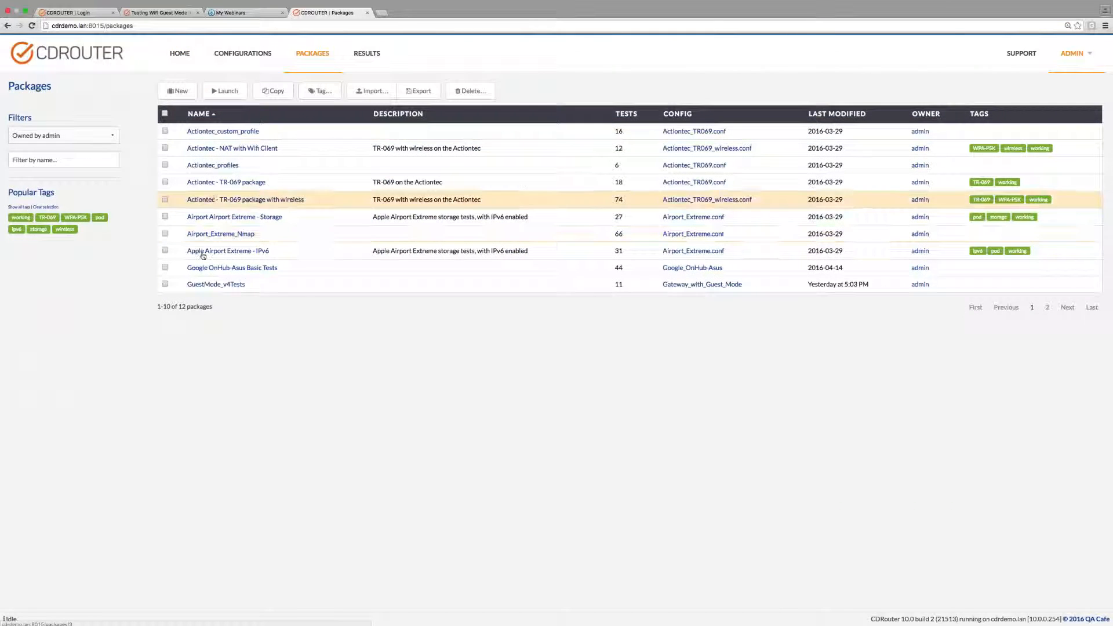
left_click(211, 283)
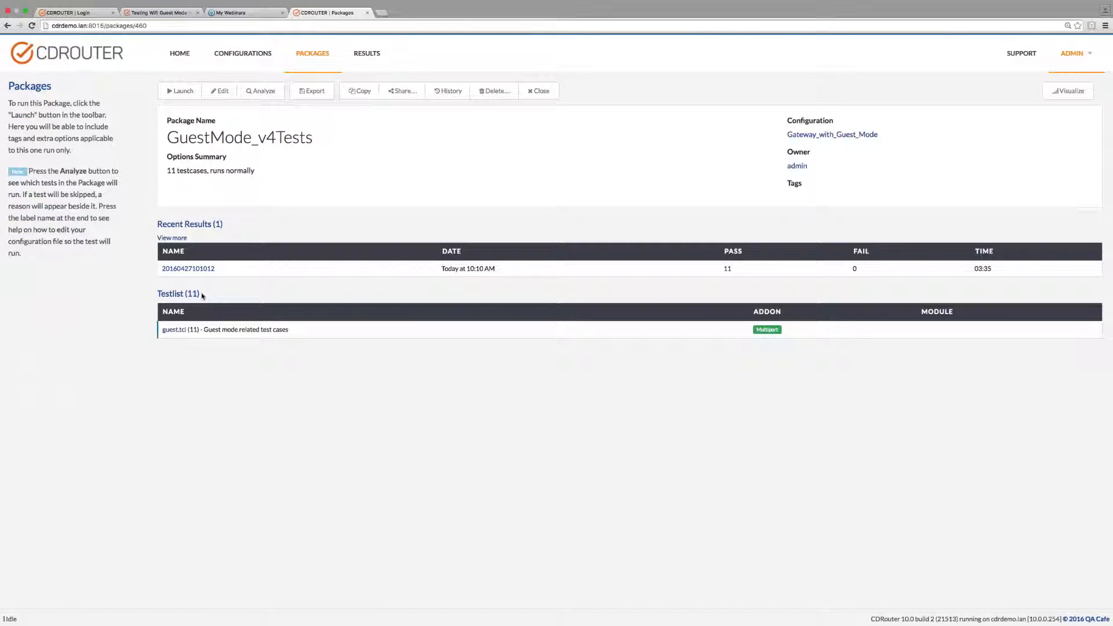
left_click(174, 330)
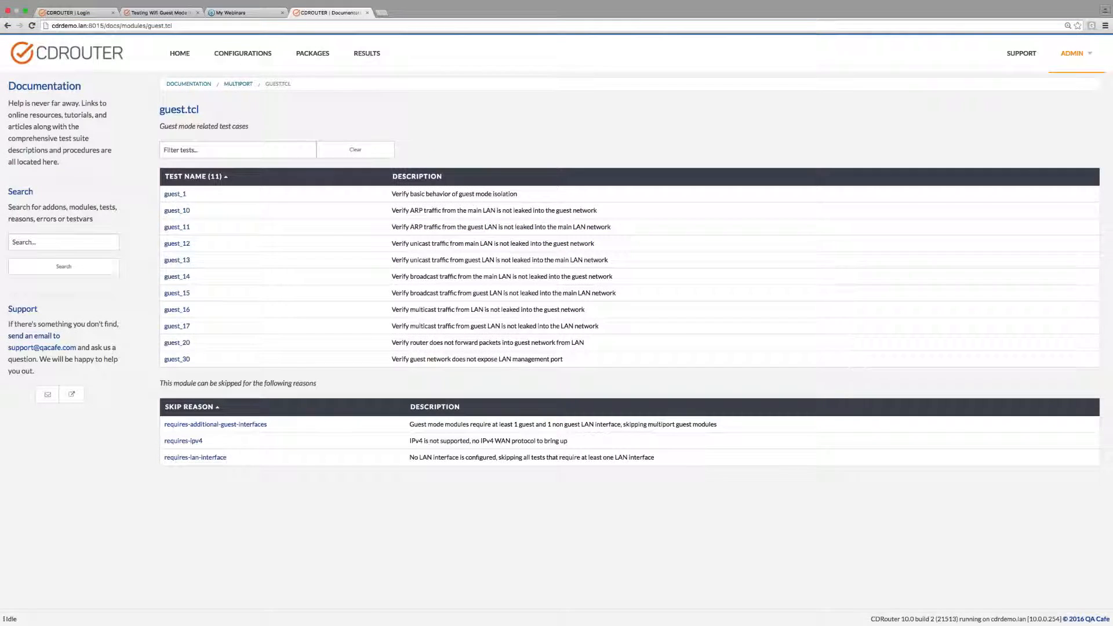
Return to the package list and open the GuestMode_v4Tests package for editing.
left_click(312, 53)
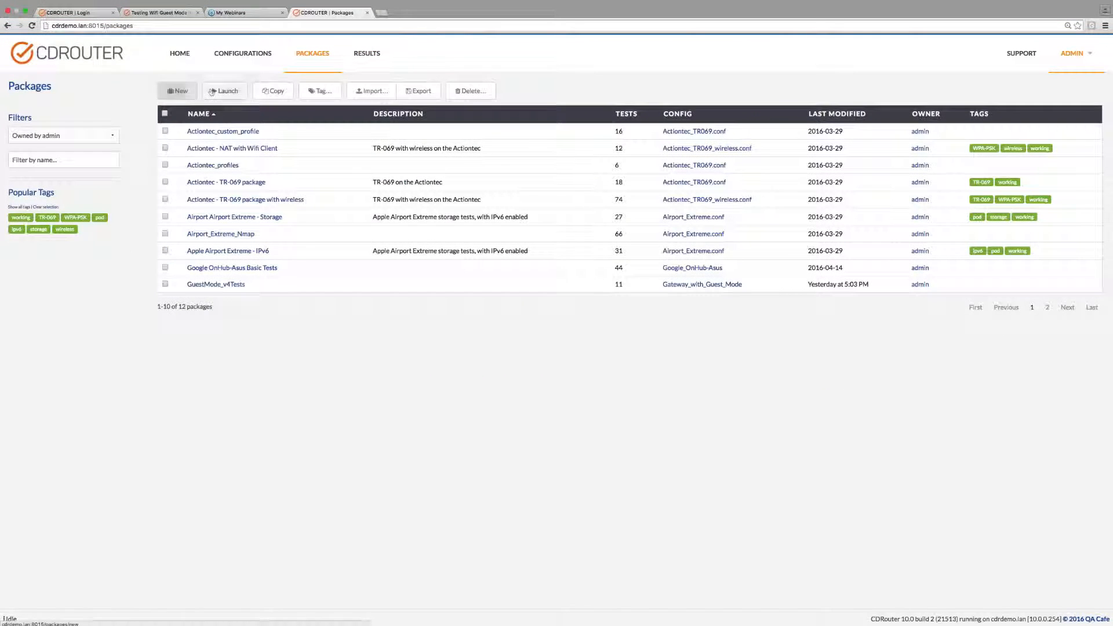
left_click(211, 284)
left_click(221, 91)
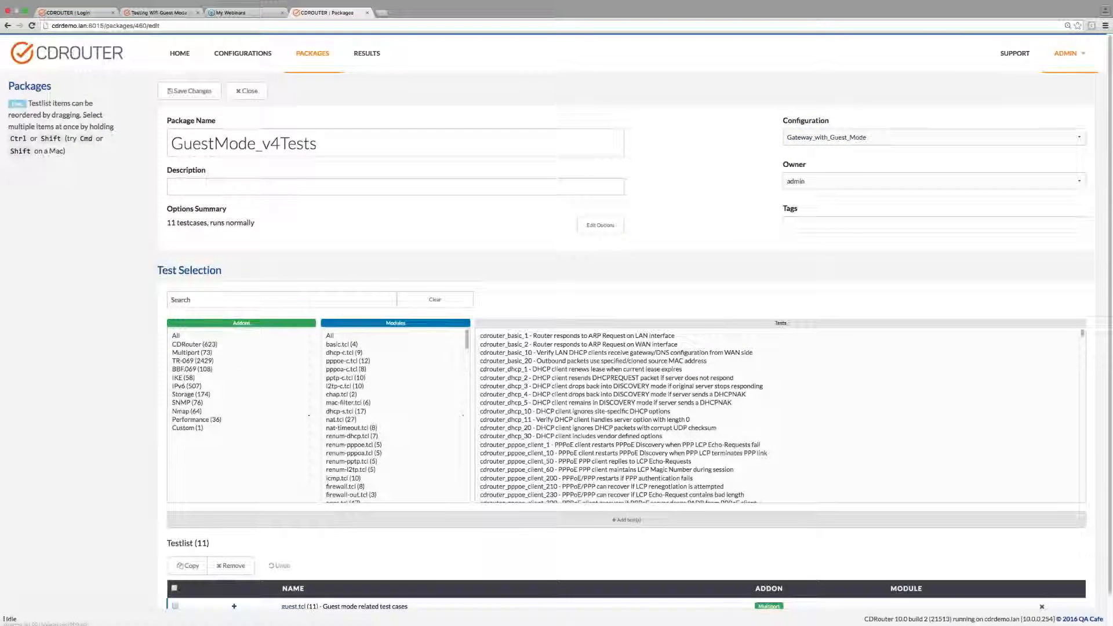
Expand guest.tcl in the testlist into its individual tests and move guest_13 directly below guest_10.
scroll(347, 369, "down", 3)
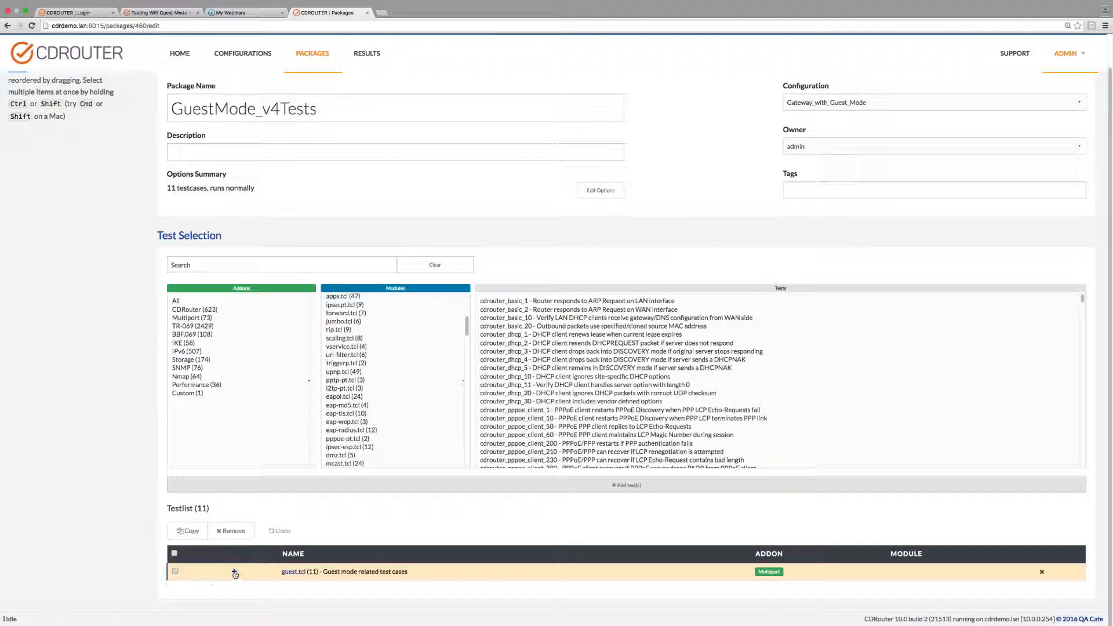
scroll(235, 575, "up", 1)
scroll(234, 588, "down", 1)
left_click(234, 572)
scroll(241, 574, "down", 4)
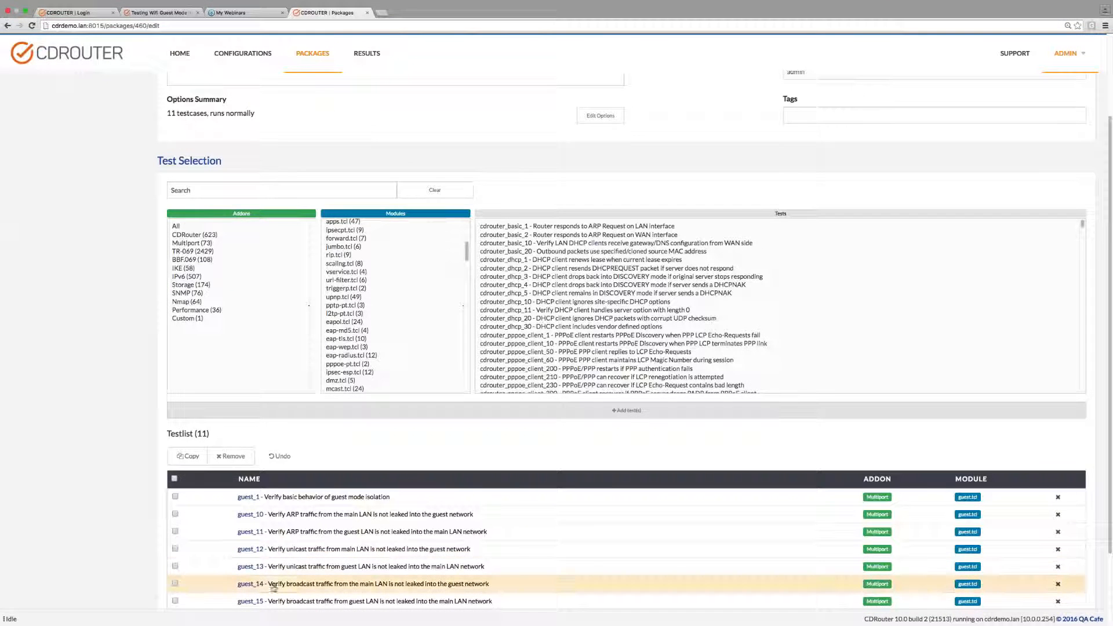
left_click_drag(255, 571, 255, 527)
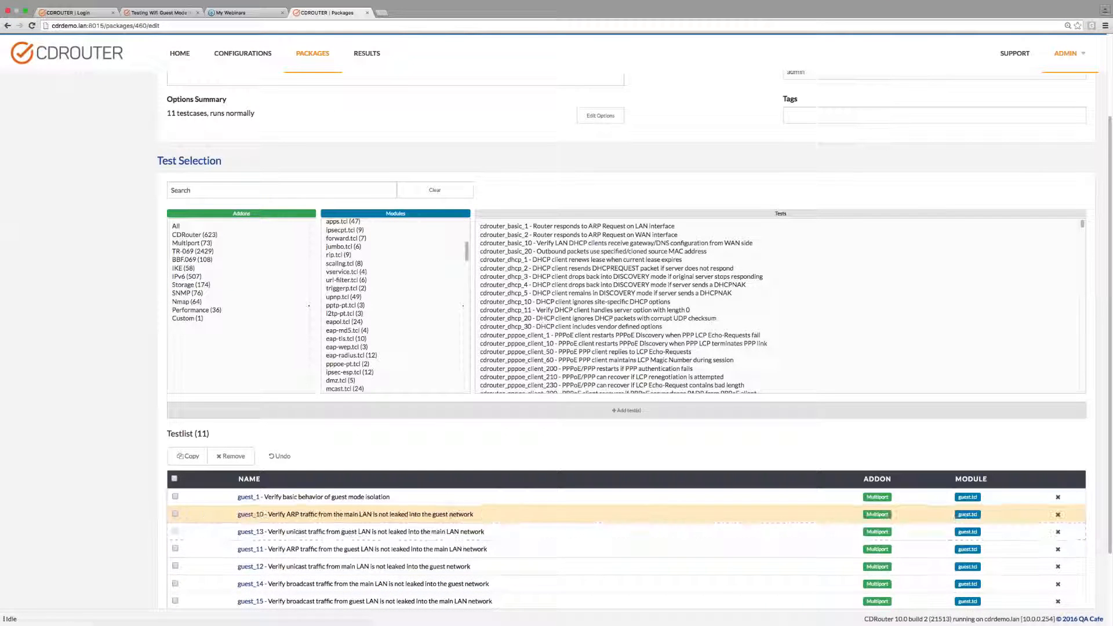